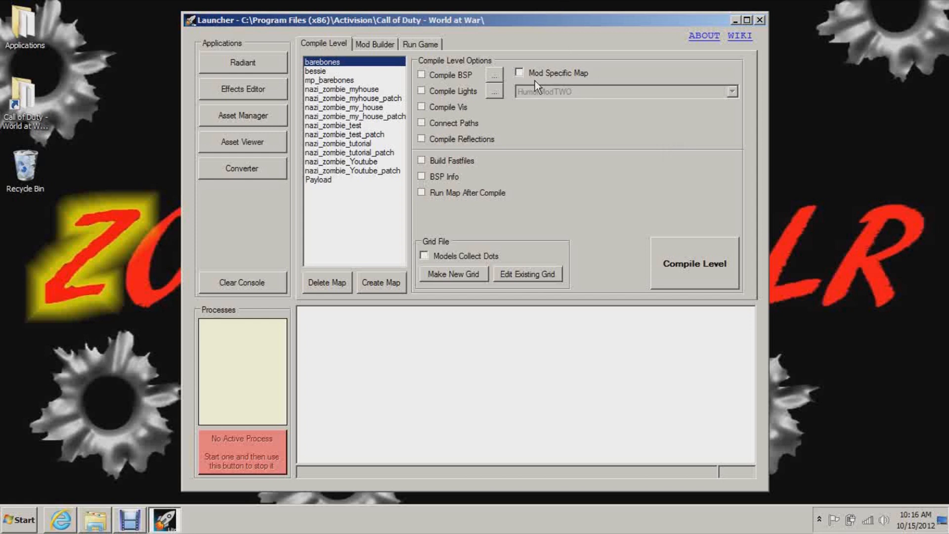
- Glance at the Mod Builder tab, then launch Radiant from the Compile Level page
left_click(370, 44)
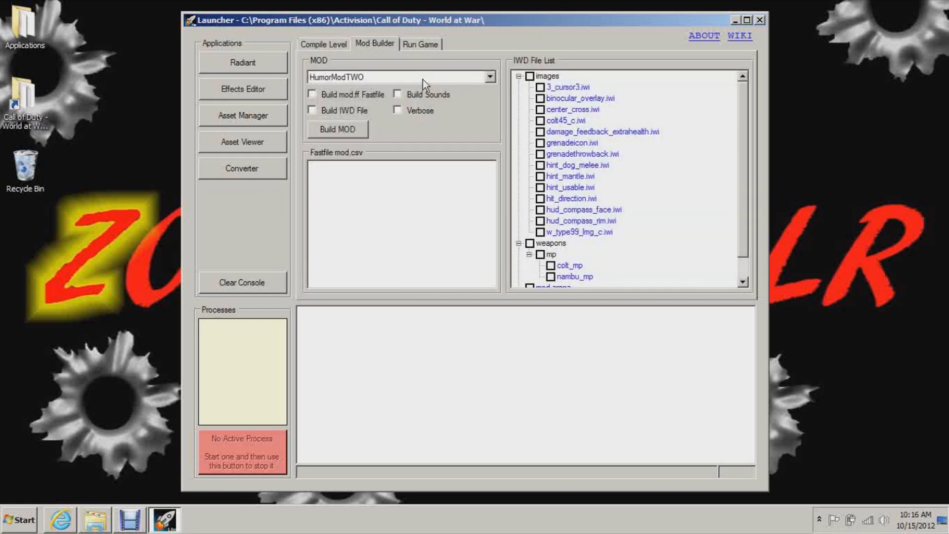
left_click(324, 44)
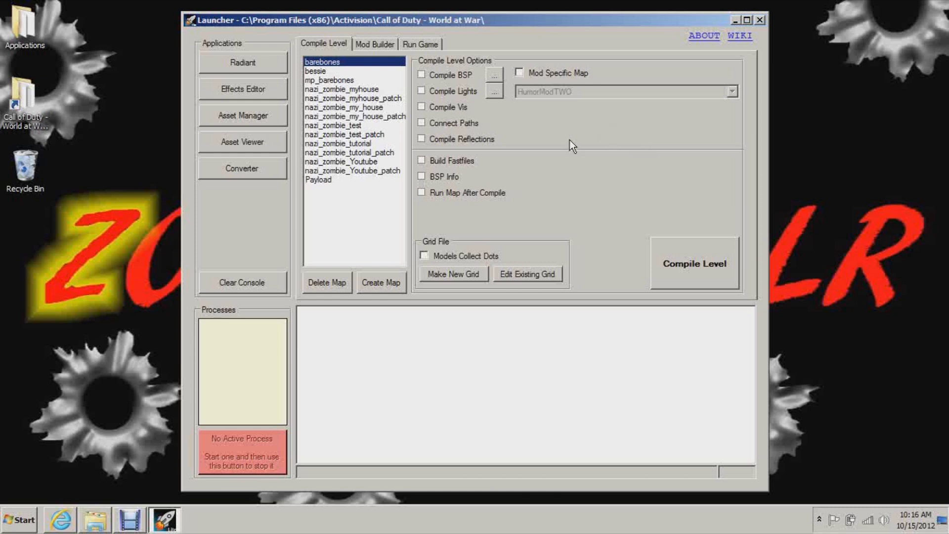
left_click(260, 66)
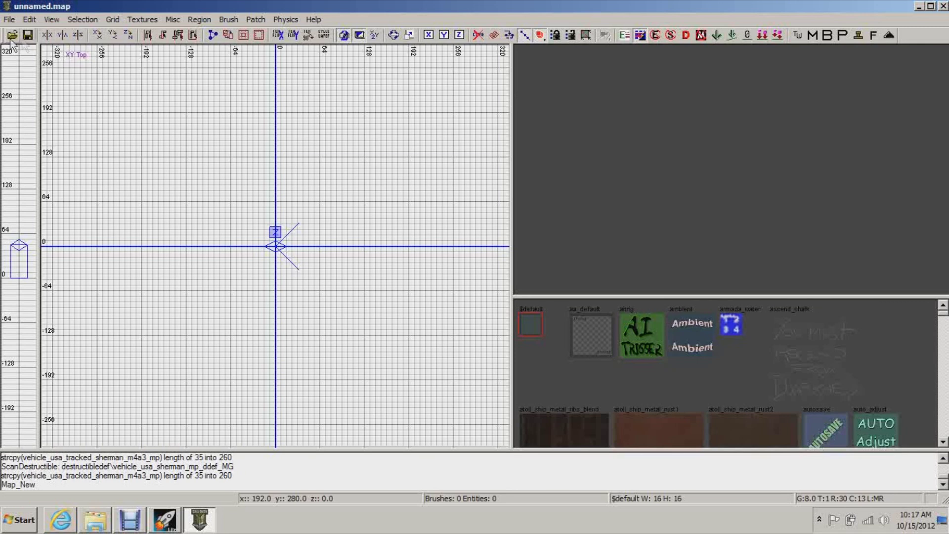
- Open nazi_zombie_Youtube.map in Radiant
left_click(12, 35)
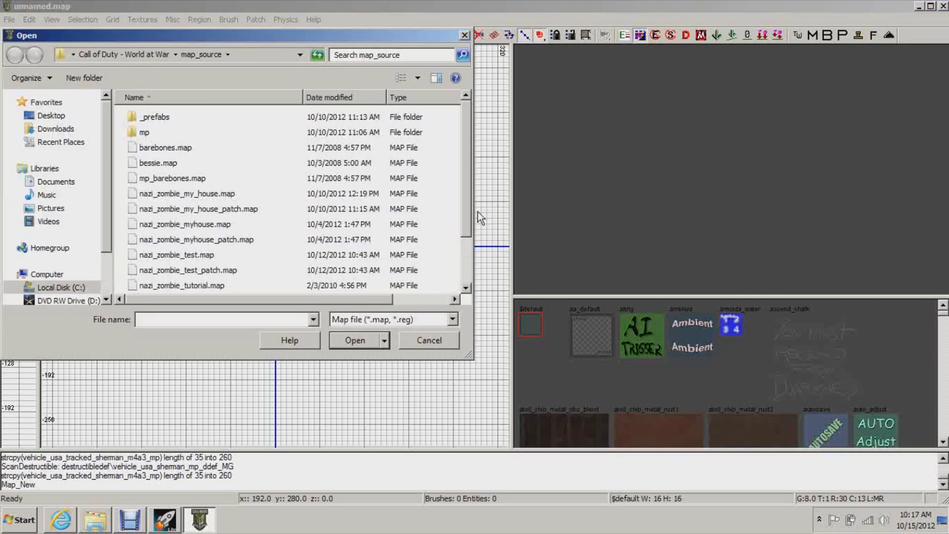
scroll(462, 247, "down", 2)
left_click(211, 270)
double_click(210, 270)
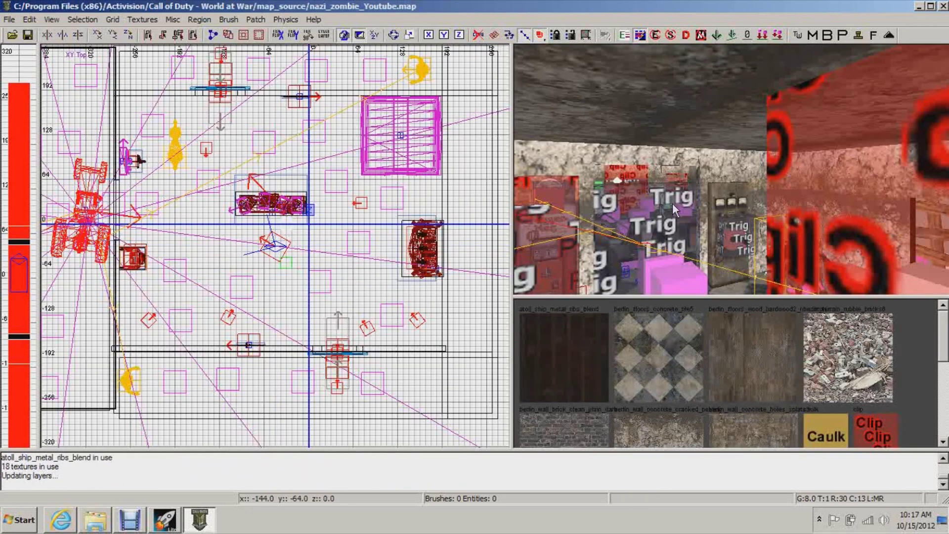
- Look around the map in the 3D view, close Radiant, and select nazi_zombie_Youtube in the Launcher
mouse_move(735, 152)
right_mouse_down()
mouse_move(738, 141)
mouse_move(766, 141)
mouse_move(771, 131)
mouse_move(717, 114)
mouse_move(736, 99)
mouse_move(732, 74)
mouse_move(860, 92)
mouse_move(747, 143)
mouse_move(712, 145)
right_mouse_up()
right_click_drag(719, 212, 747, 212)
left_click(943, 6)
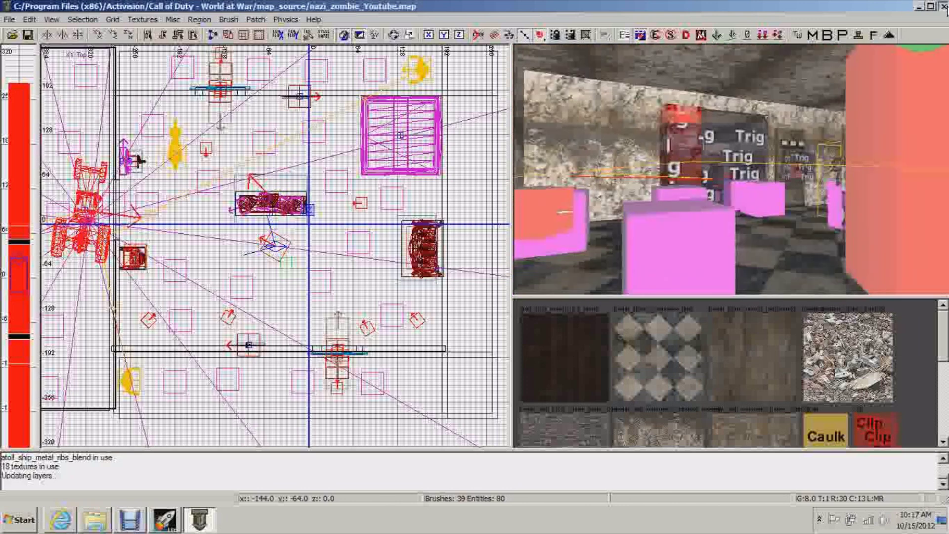
left_click(370, 162)
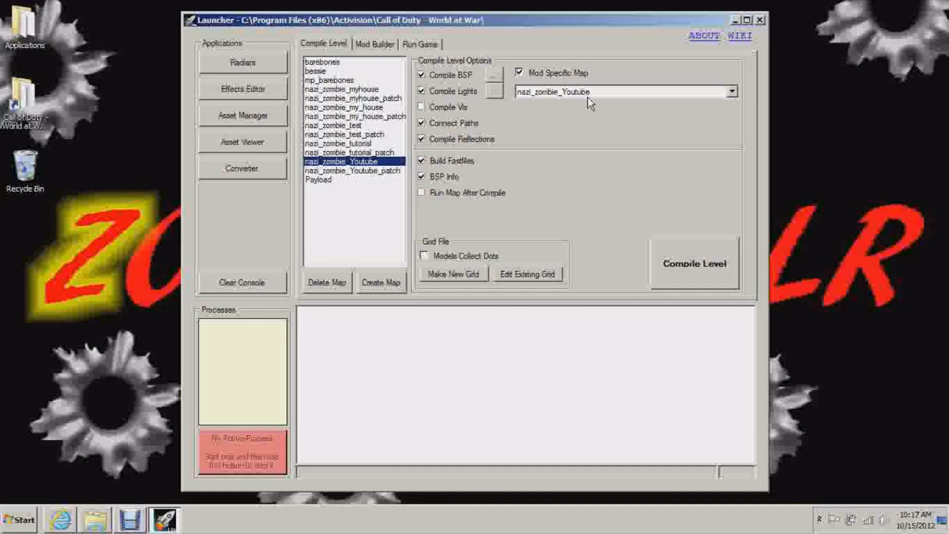
- Run Compile Level for nazi_zombie_Youtube
left_click(694, 273)
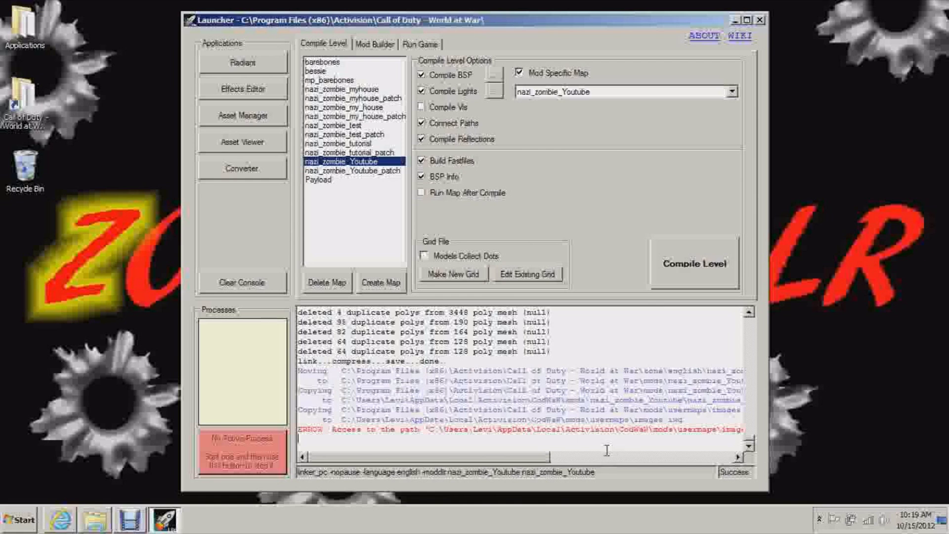
- Scroll through the console log to read the compile error
left_click(556, 458)
left_click_drag(558, 458, 430, 463)
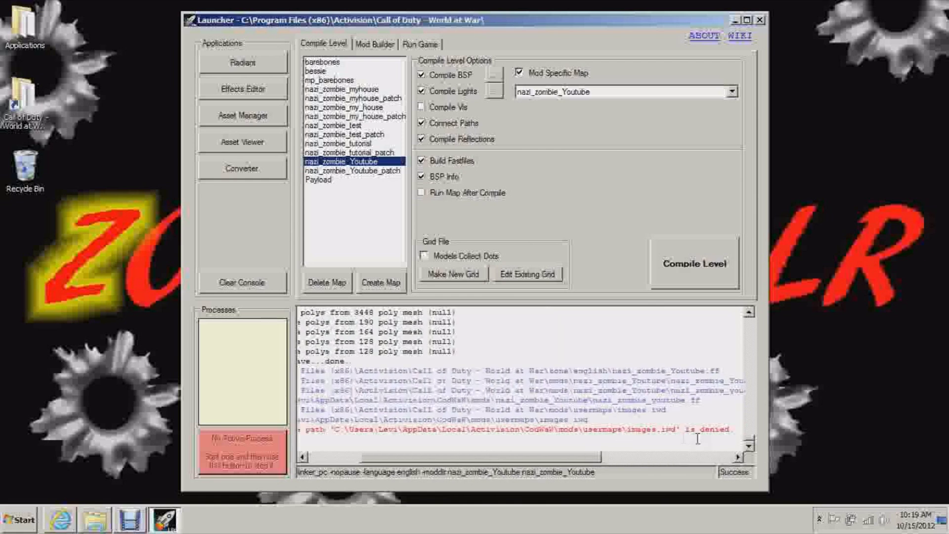
left_click_drag(415, 458, 390, 467)
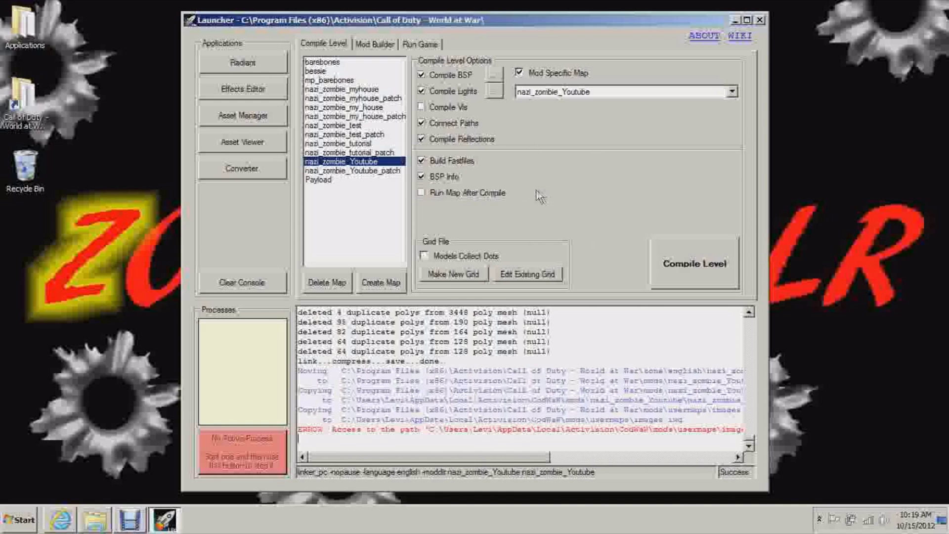
left_click_drag(547, 458, 444, 456)
- Select nazi_zombie_Youtube_patch and compile its level fastfile
left_click(396, 172)
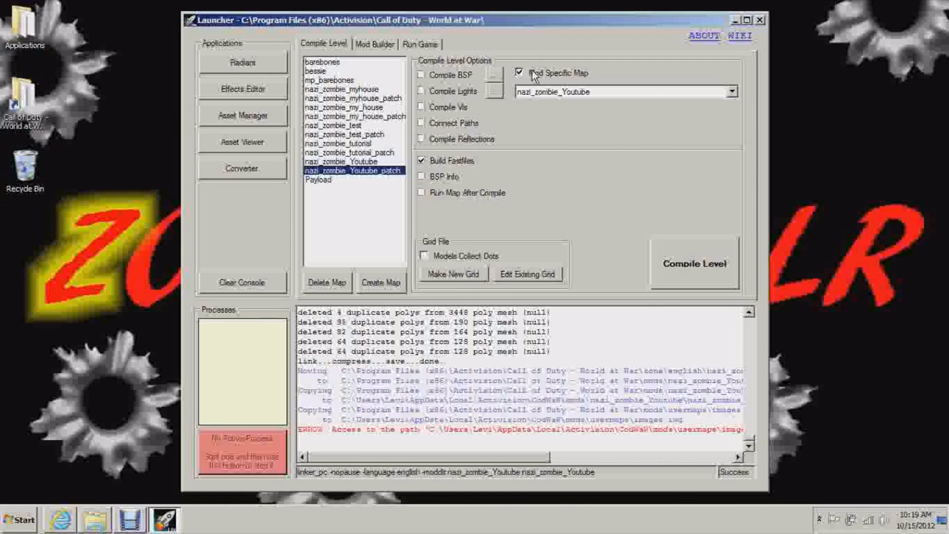
left_click(704, 247)
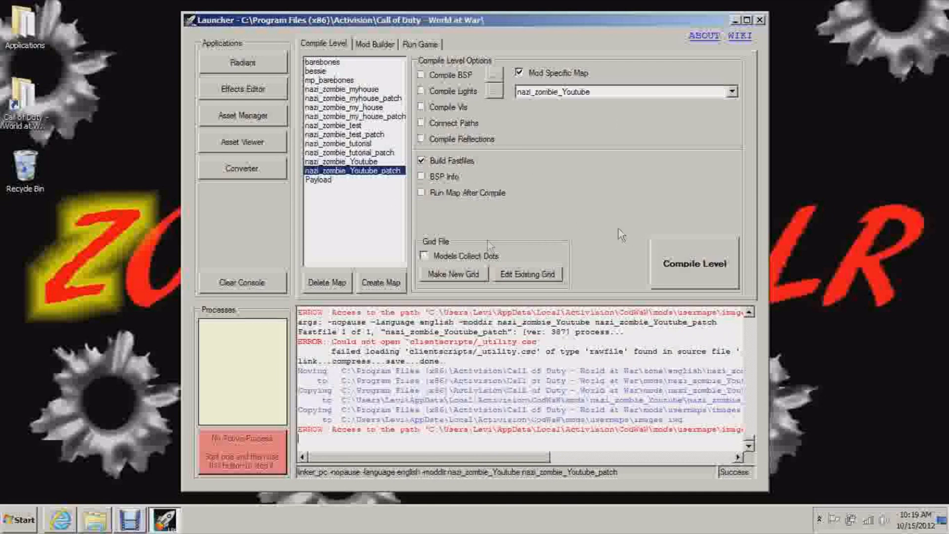
left_click(375, 43)
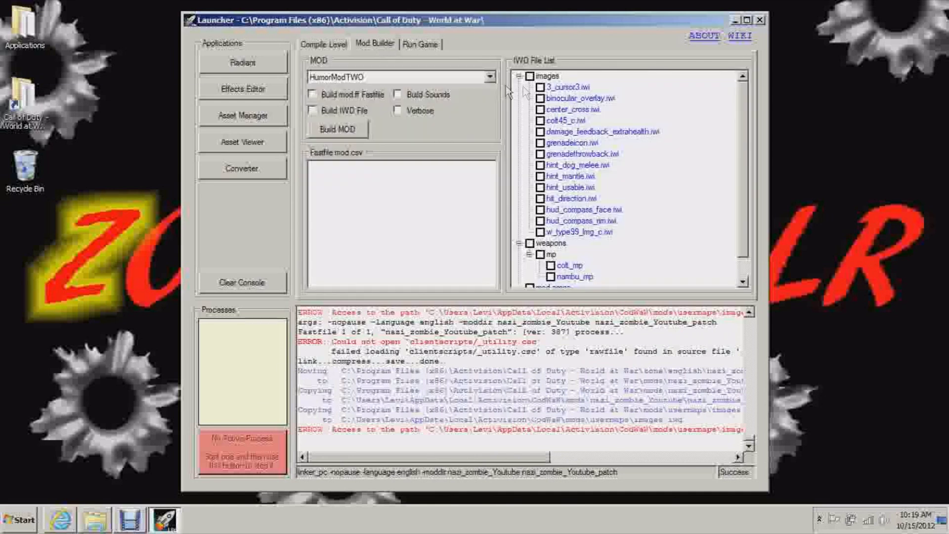
- Build nazi_zombie_Youtube with the mod.ff fastfile and IWD enabled, then close the Launcher
left_click(490, 77)
left_click(396, 153)
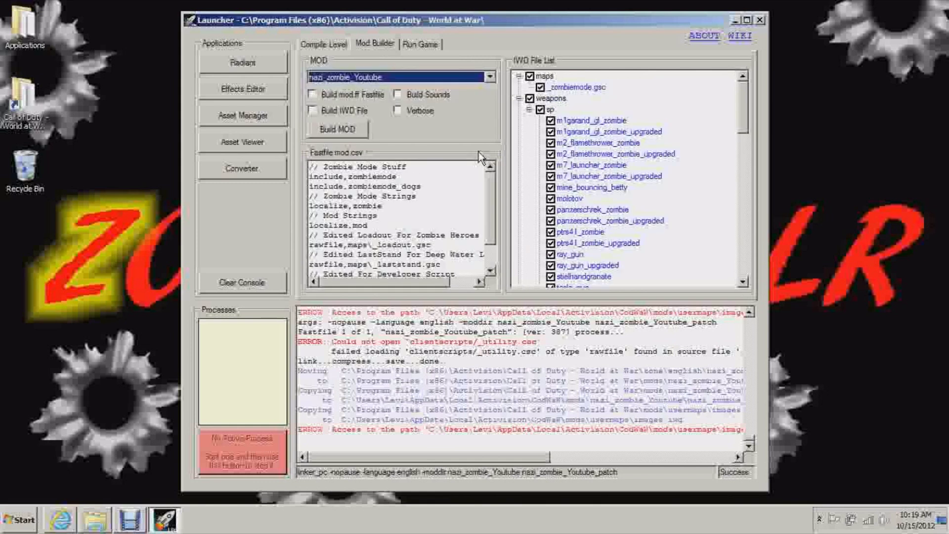
left_click(312, 94)
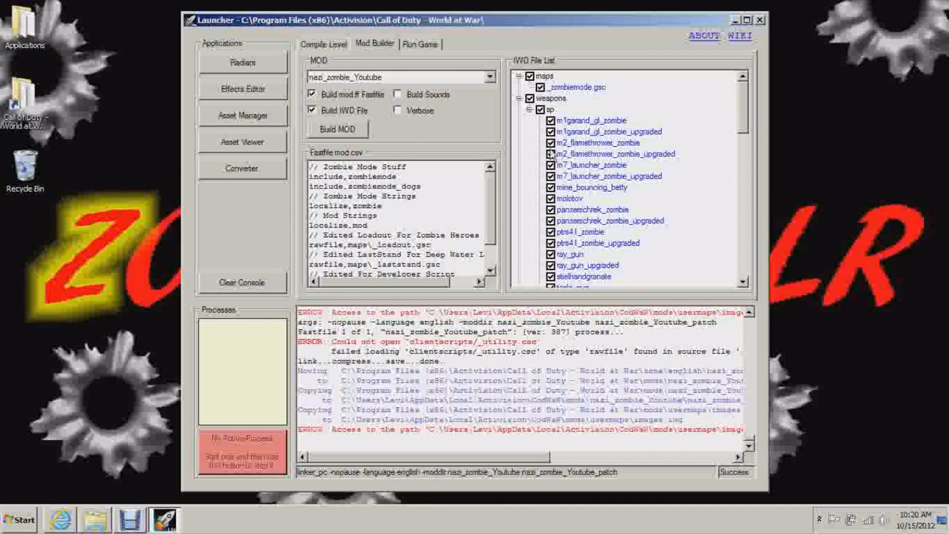
mouse_move(744, 125)
left_mouse_down()
mouse_move(760, 284)
mouse_move(767, 181)
mouse_move(744, 121)
left_mouse_up()
left_click(341, 130)
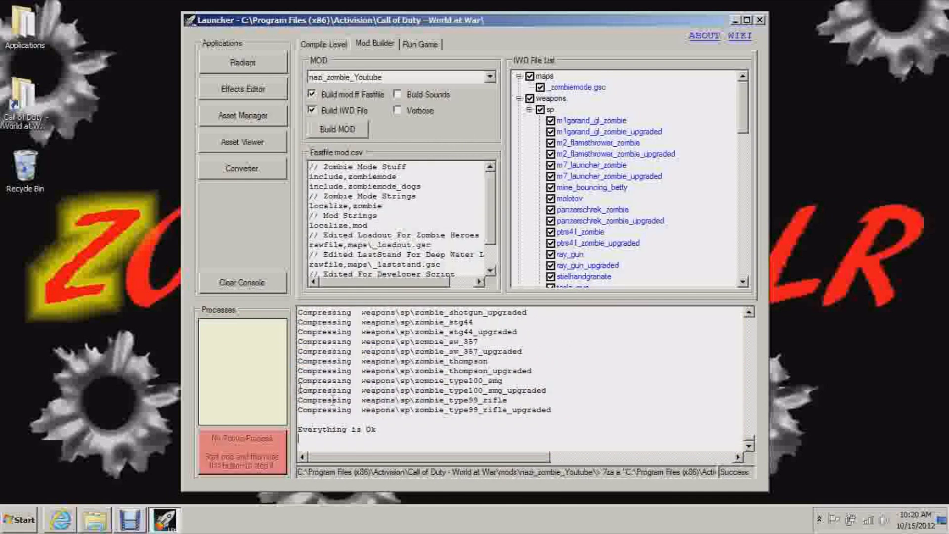
left_click(320, 45)
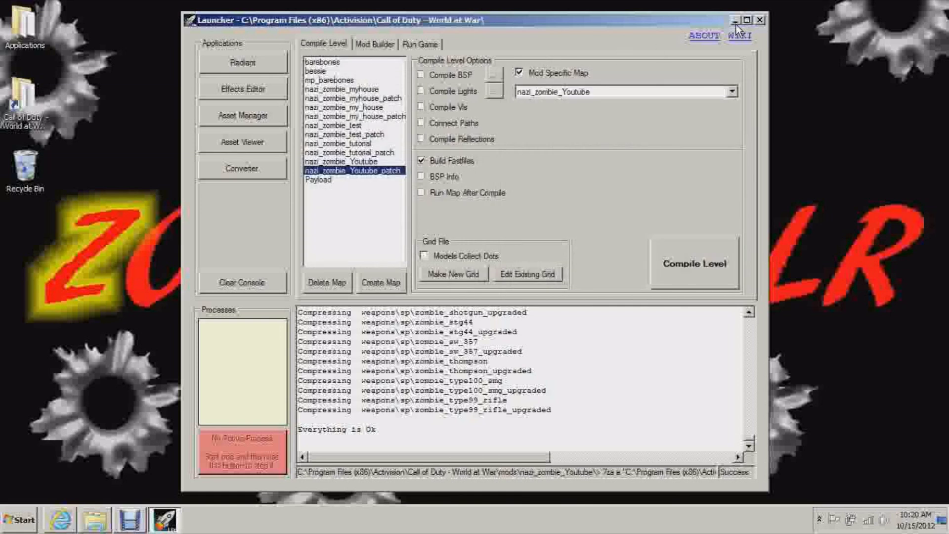
left_click(759, 21)
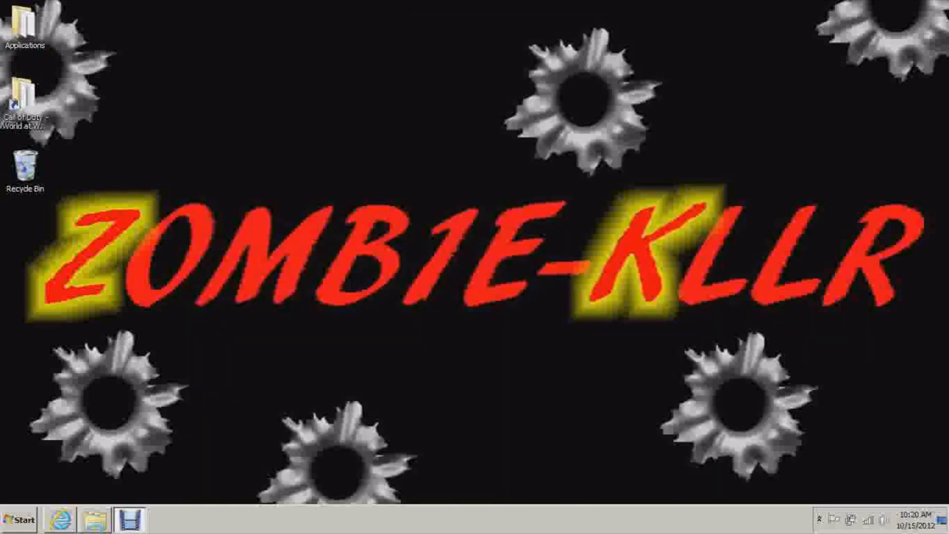
- Open the mods folder under Call of Duty - World at War in Explorer
left_click(95, 519)
left_click(240, 31)
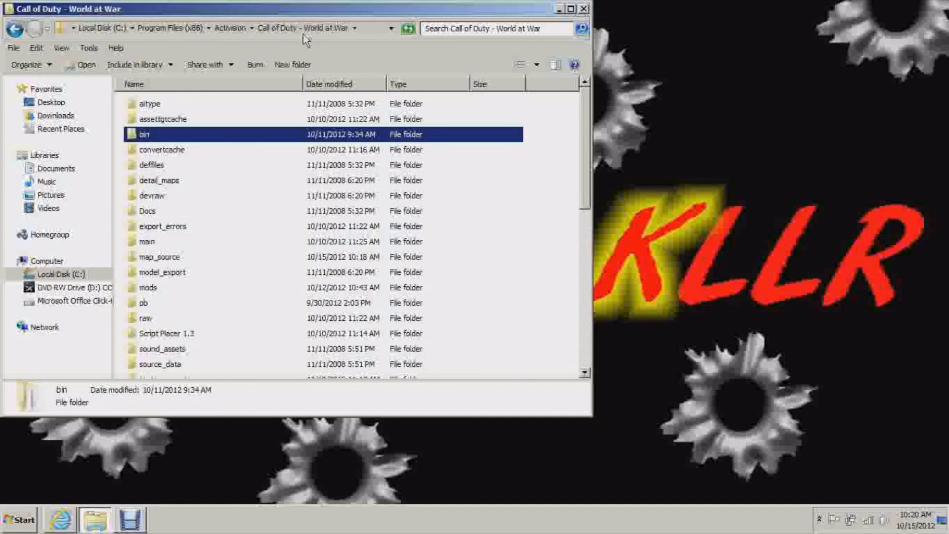
scroll(320, 140, "down", 1)
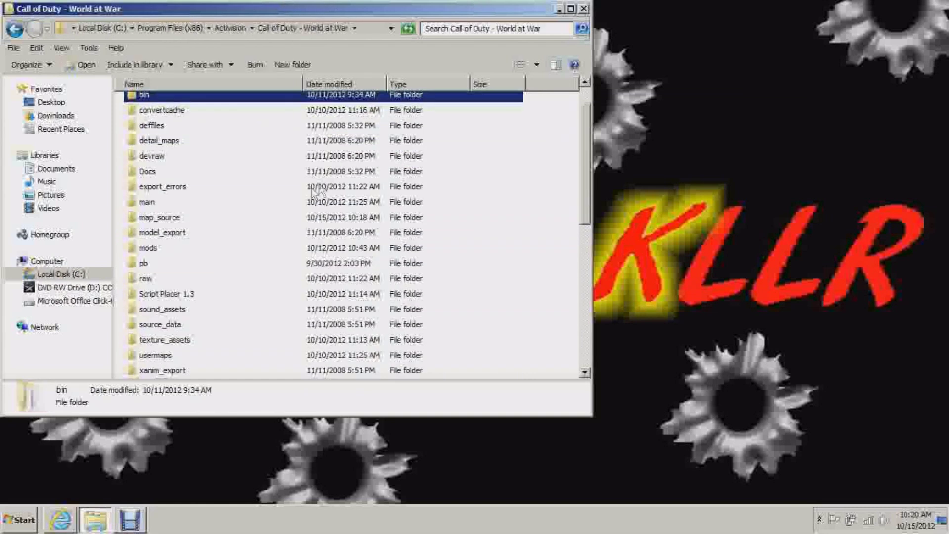
double_click(149, 243)
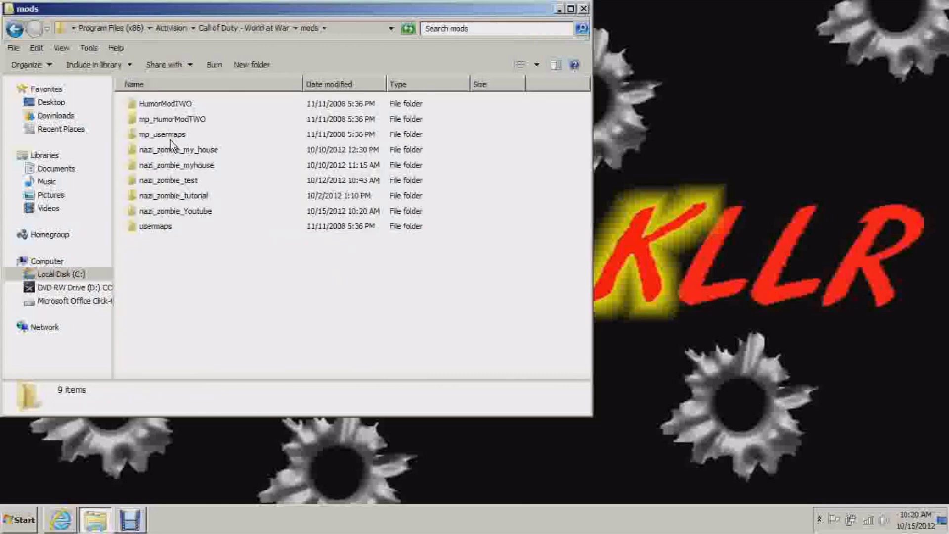
- Copy the nazi_zombie_Youtube folder, then go to Local Disk (C:)
left_click(192, 215)
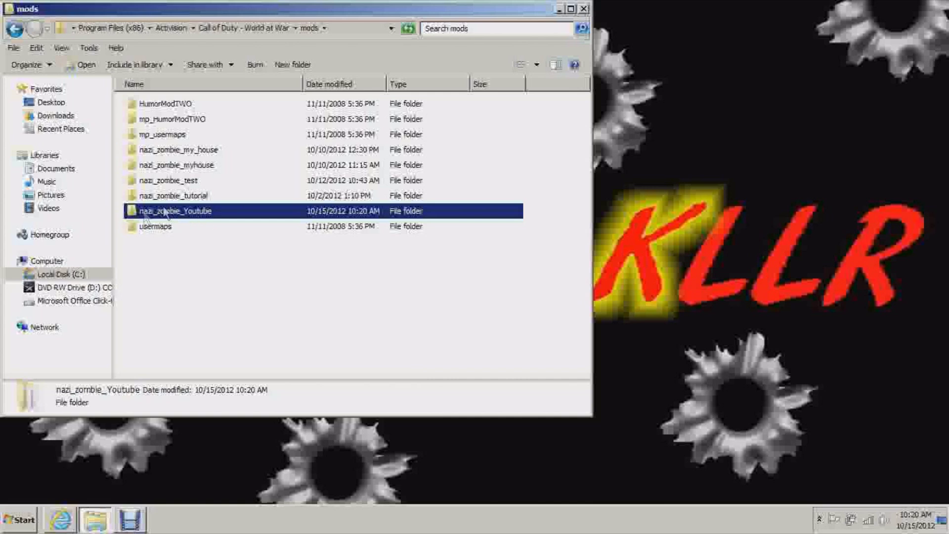
right_click(183, 212)
left_click(206, 350)
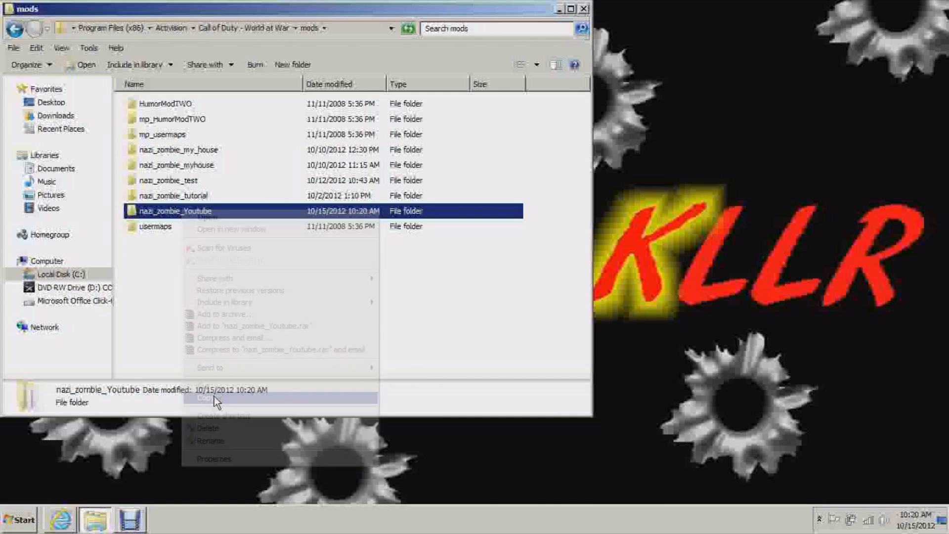
left_click(255, 286)
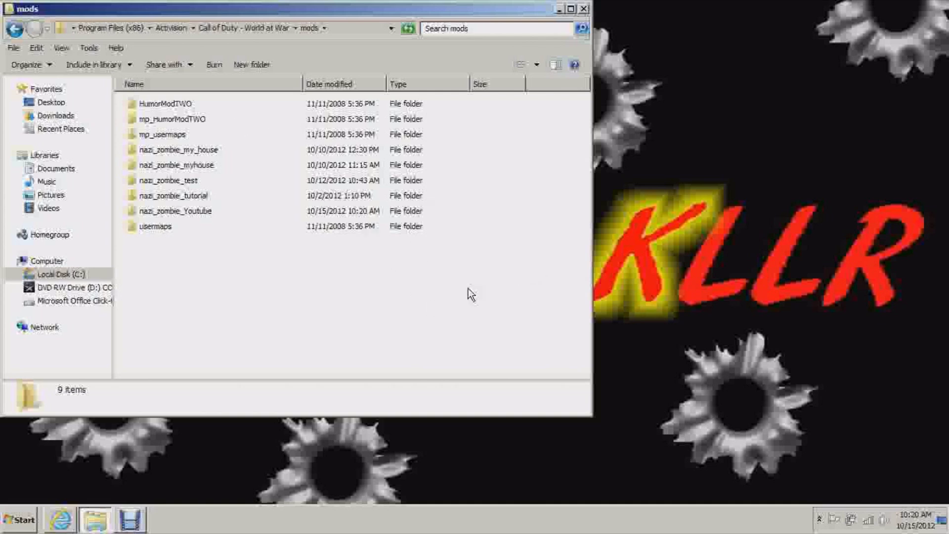
left_click(60, 274)
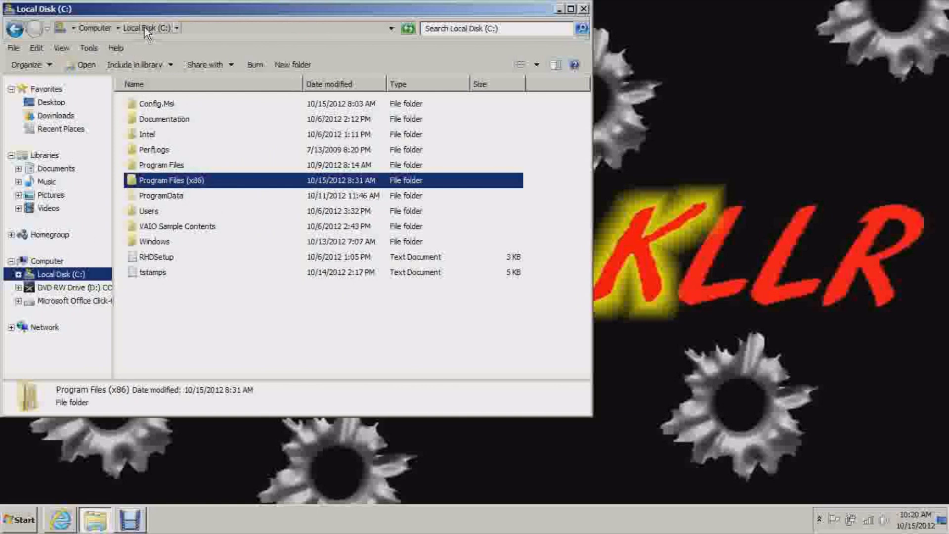
- Open the user's personal folder under C:\Users
left_click(96, 27)
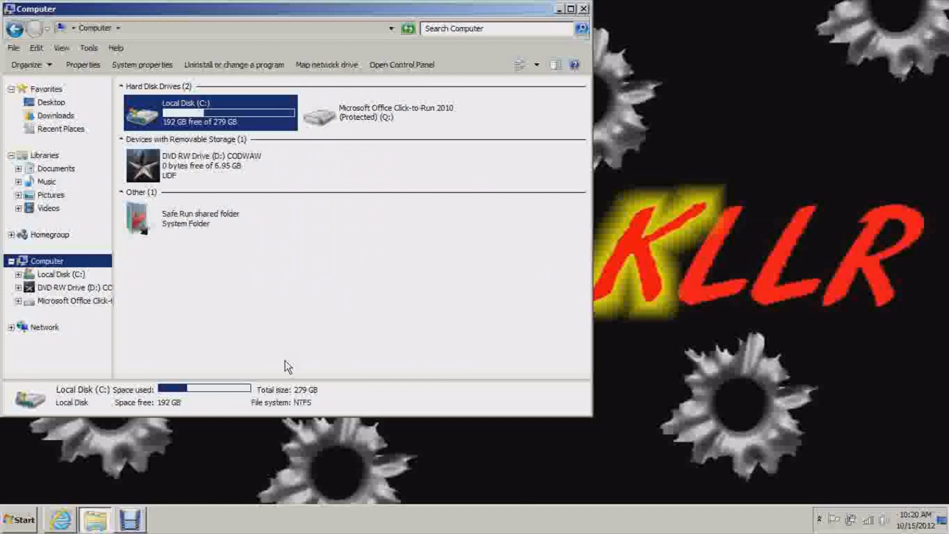
left_click(286, 300)
double_click(219, 121)
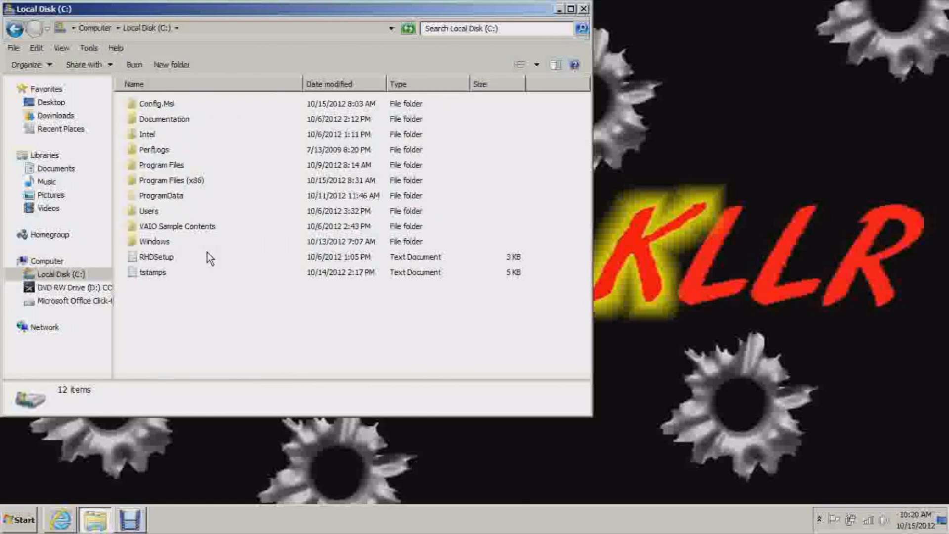
double_click(150, 212)
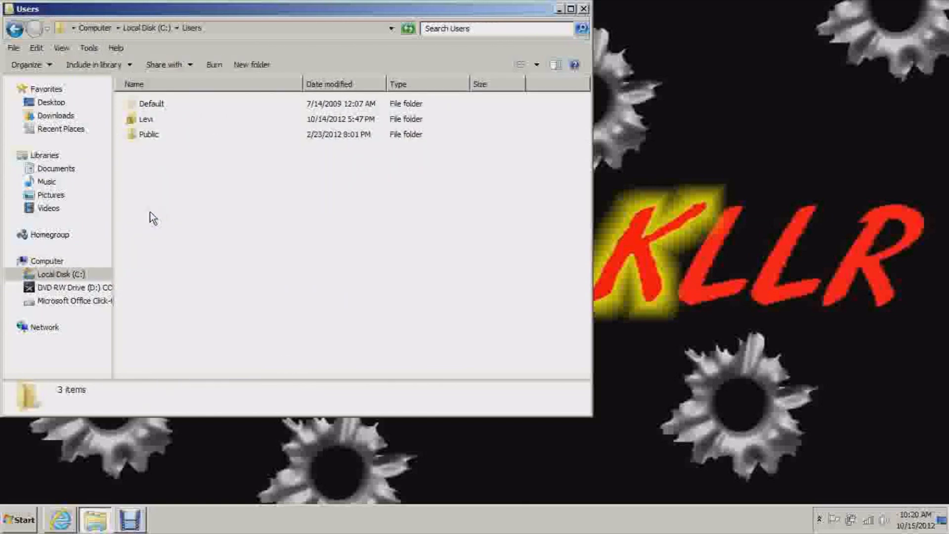
double_click(151, 118)
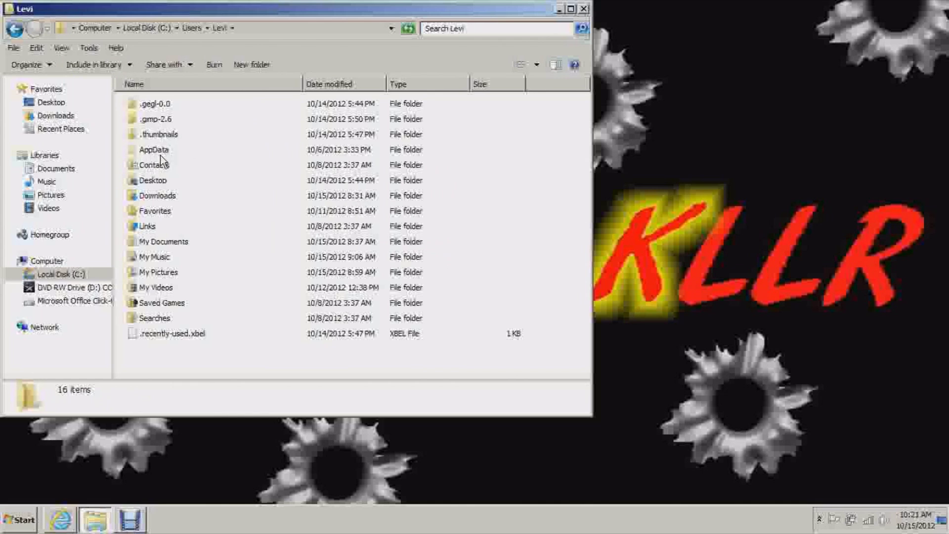
- Turn on showing hidden files and folders in Folder Options
left_click(90, 48)
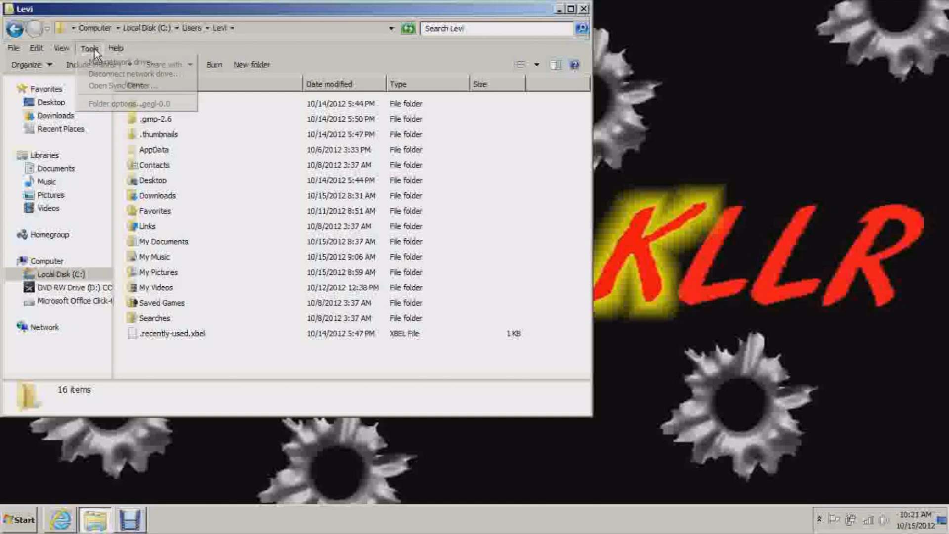
left_click(140, 109)
left_click(69, 80)
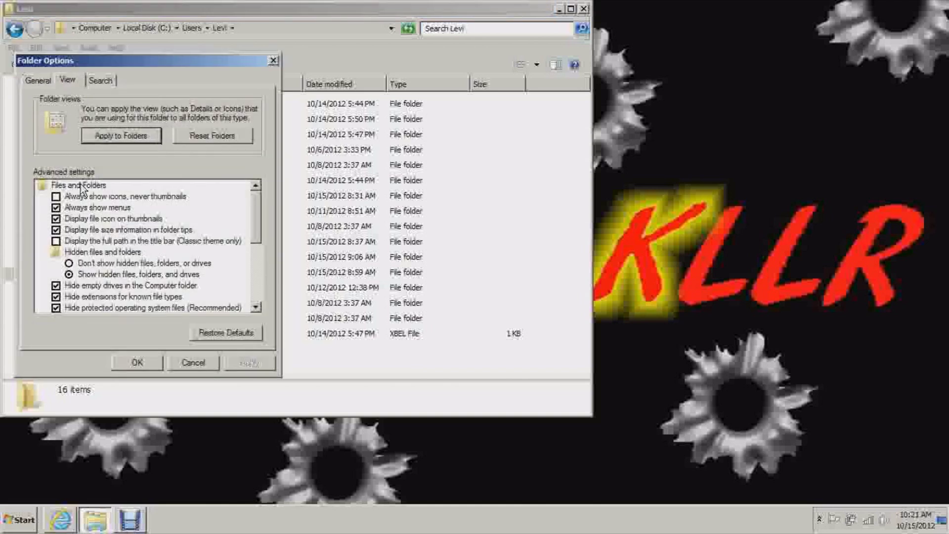
left_click(147, 357)
- Open AppData\Local\Activision\CodWaW\mods
left_click(162, 151)
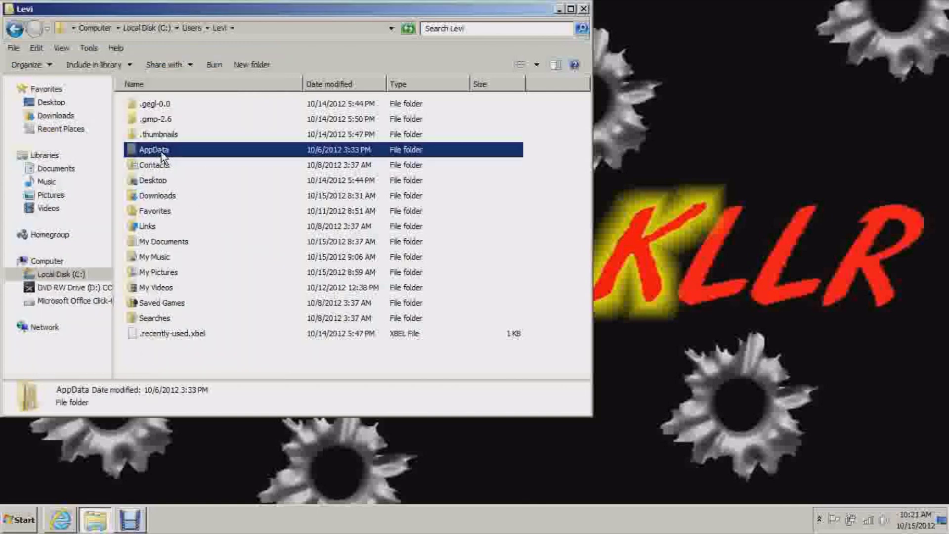
double_click(161, 151)
double_click(154, 105)
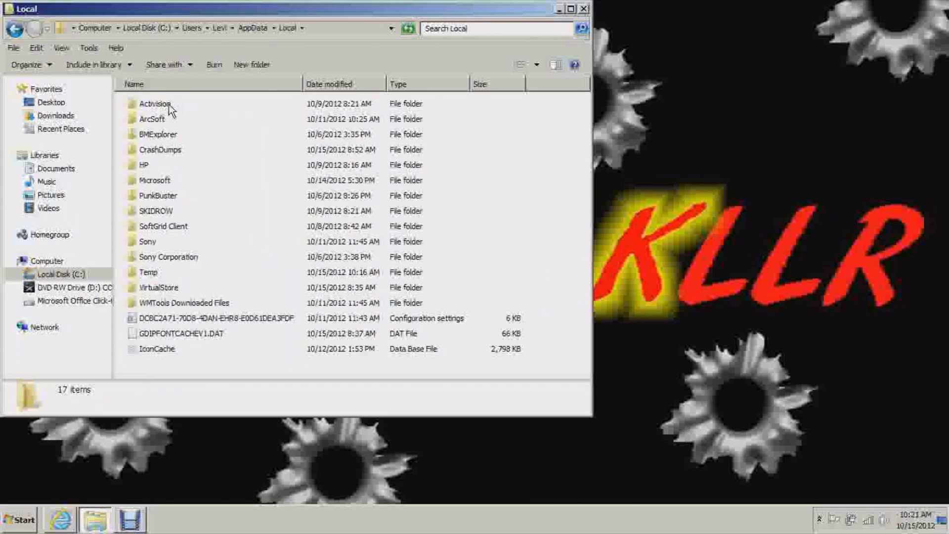
double_click(170, 105)
double_click(157, 120)
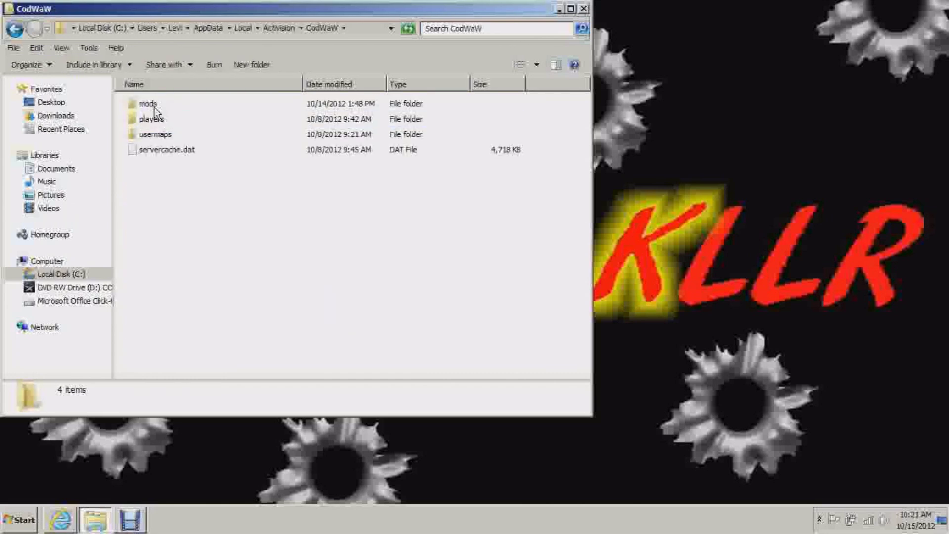
double_click(151, 105)
- Paste the copied nazi_zombie_Youtube folder into mods, merging and replacing existing files
left_click(194, 198)
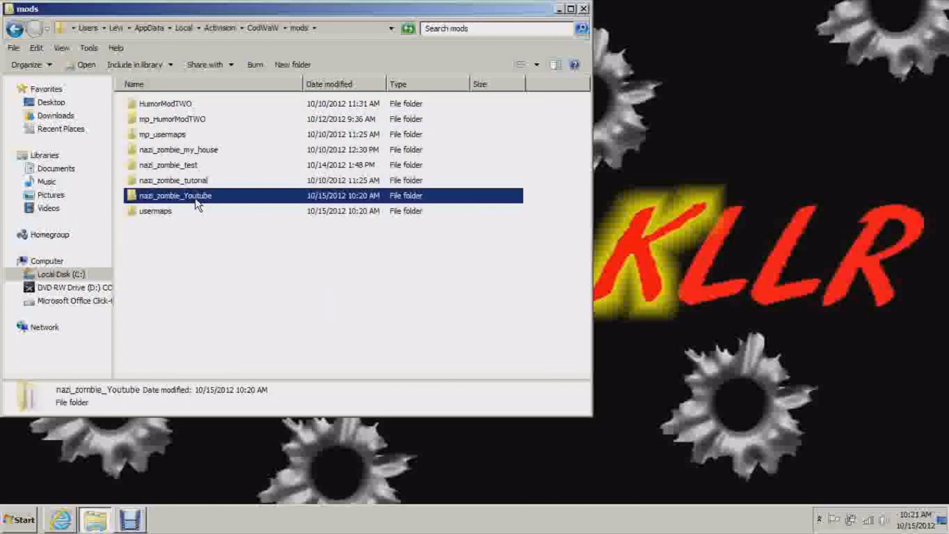
left_click(242, 288)
right_click(242, 287)
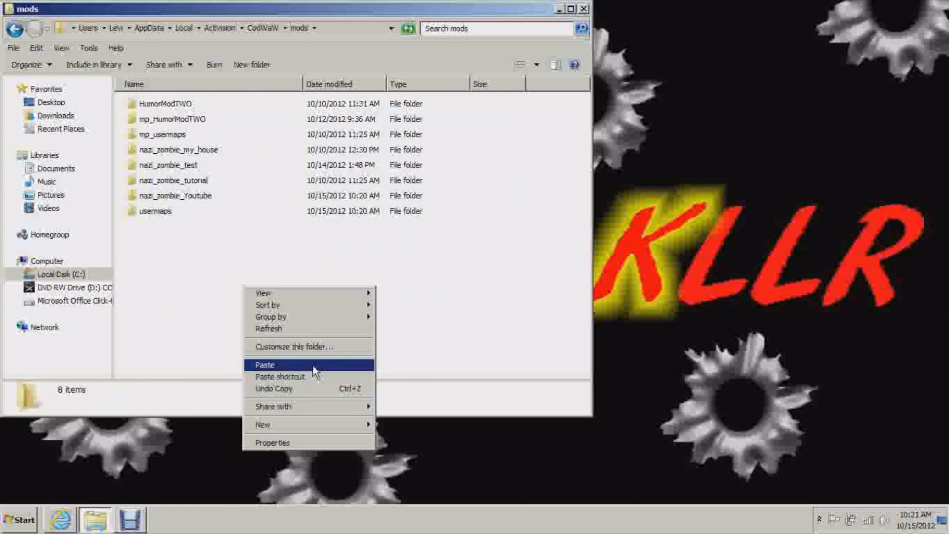
left_click(314, 366)
left_click(527, 396)
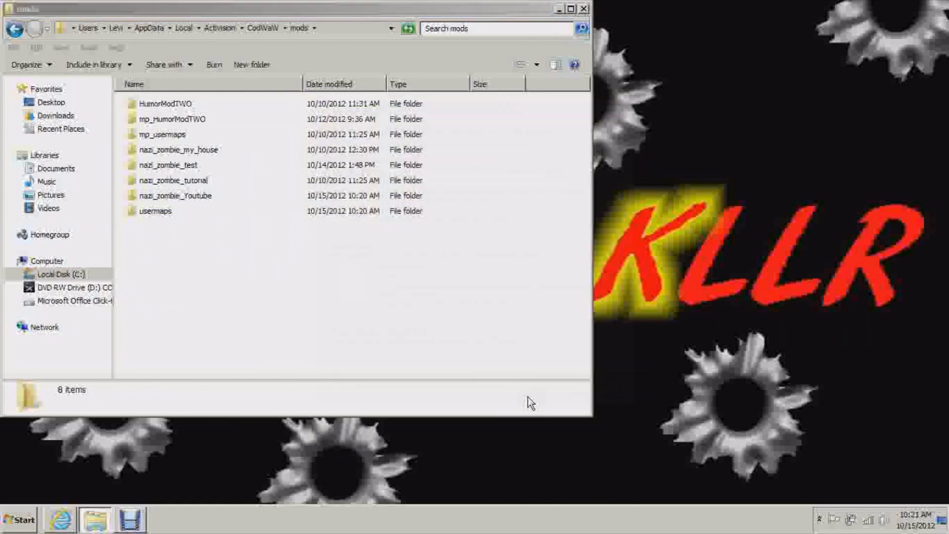
left_click(456, 211)
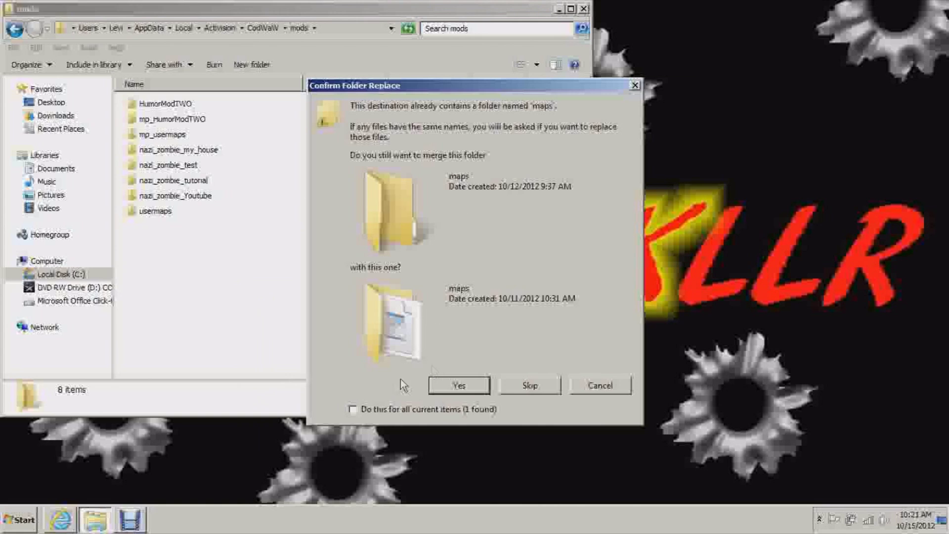
left_click(460, 390)
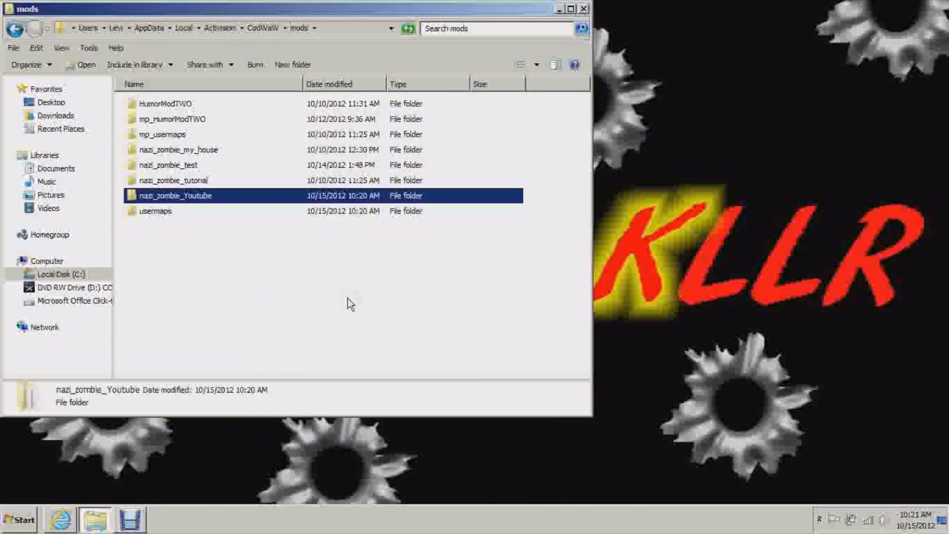
left_click(435, 276)
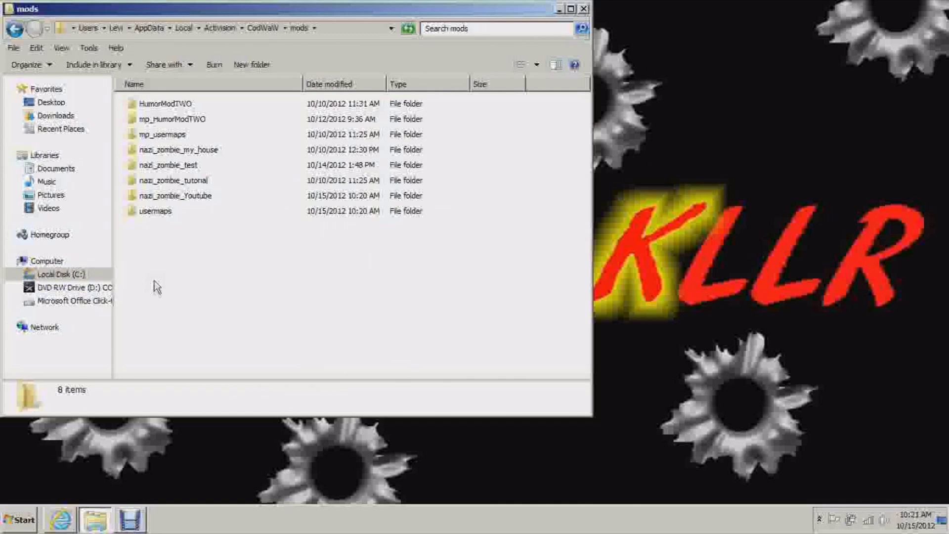
- Launch CoDWaW from C:\Program Files (x86)\Activision\Call of Duty - World at War
left_click(59, 274)
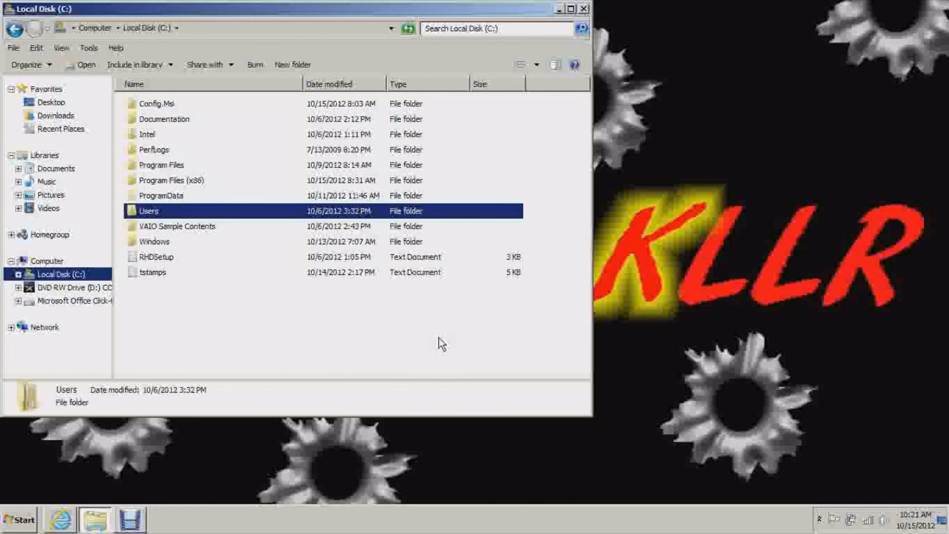
double_click(197, 182)
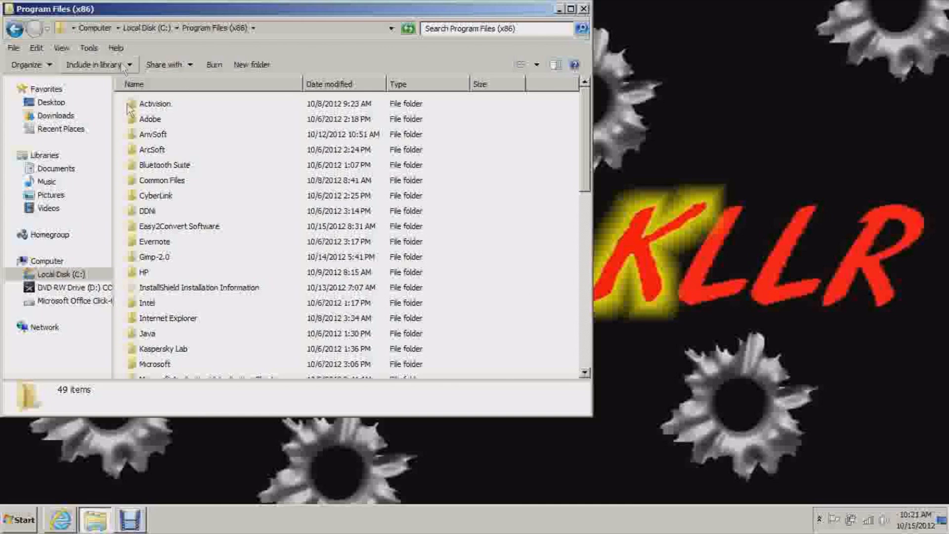
double_click(162, 108)
left_click(213, 101)
double_click(212, 101)
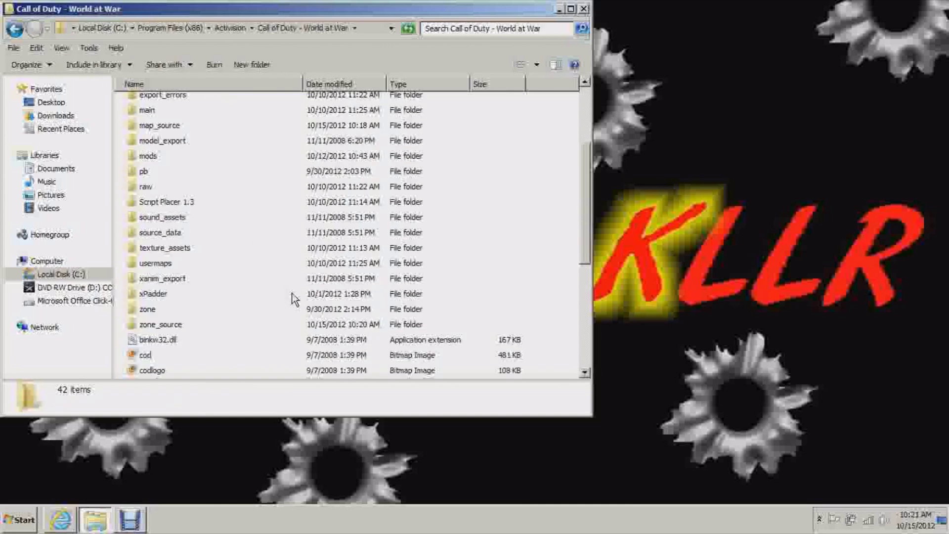
scroll(186, 276, "down", 5)
double_click(169, 295)
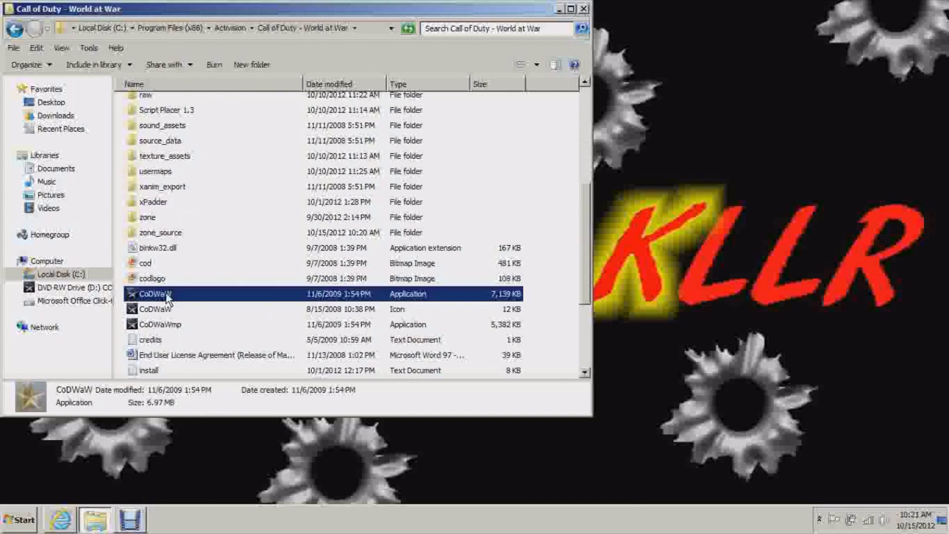
- Minimize Explorer and open the MODS list from the game's main menu
left_click(560, 9)
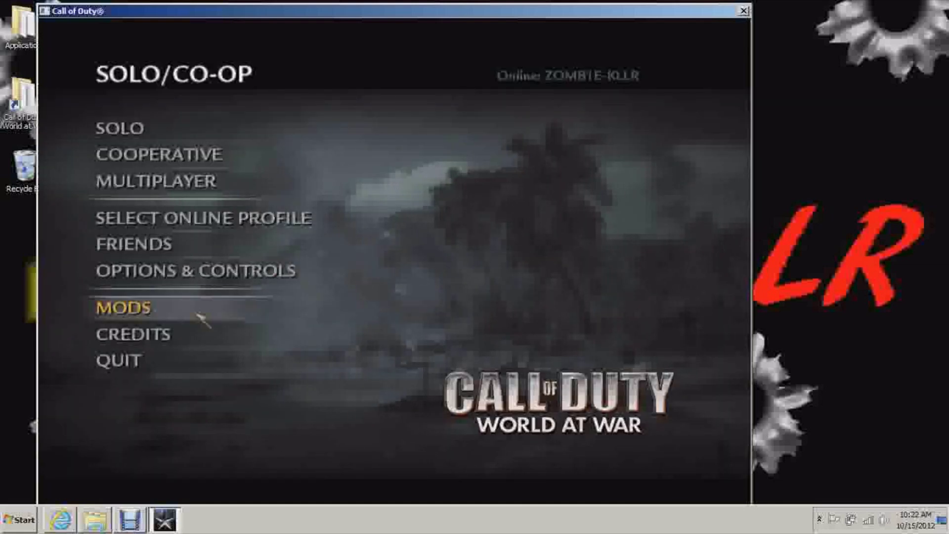
left_click(124, 307)
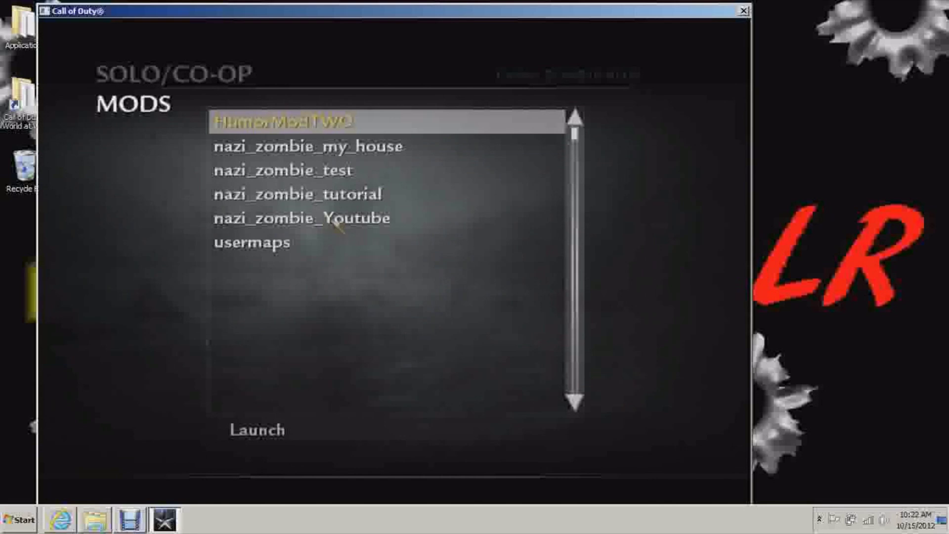
- Select and load the nazi_zombie_Youtube mod from the Mods list
left_click(334, 222)
double_click(331, 219)
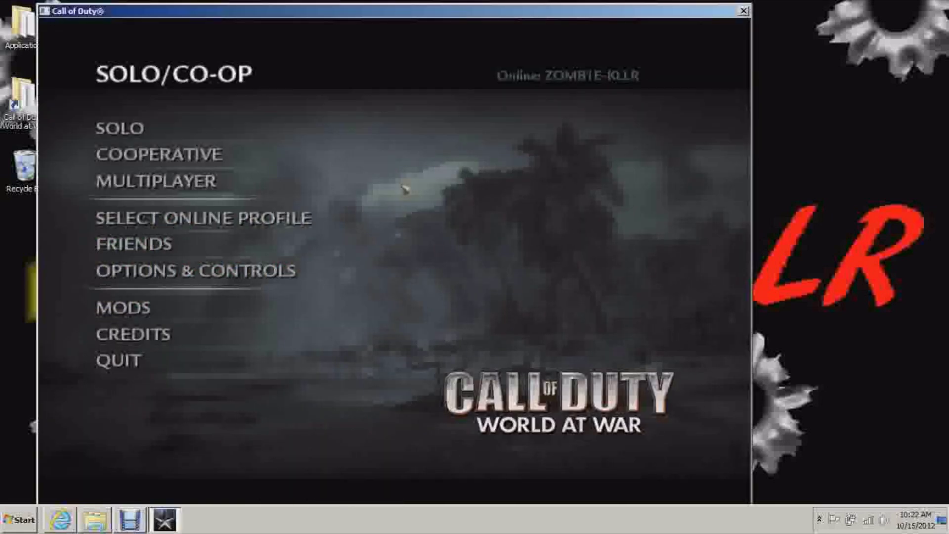
- Confirm Enable Console is Yes in Game Options, return to the main menu, and open the console
left_click(198, 270)
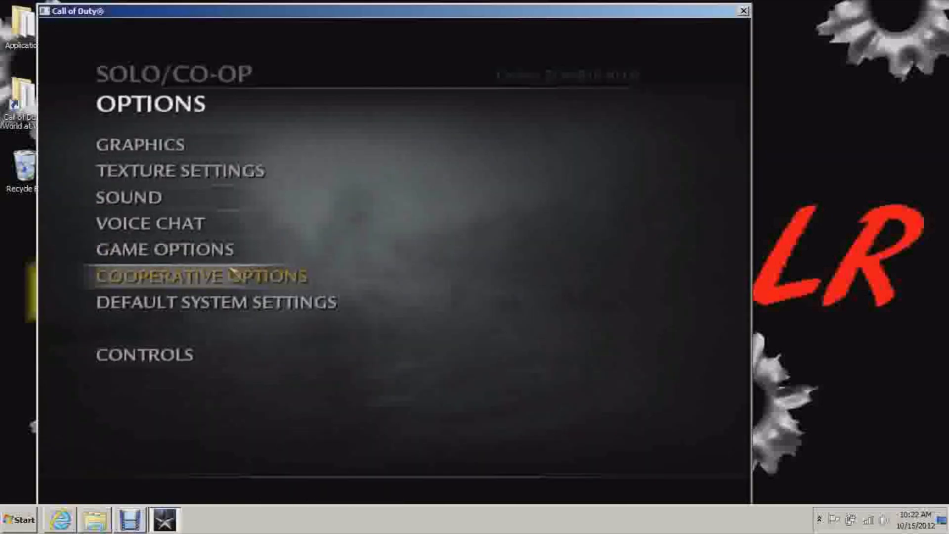
left_click(282, 254)
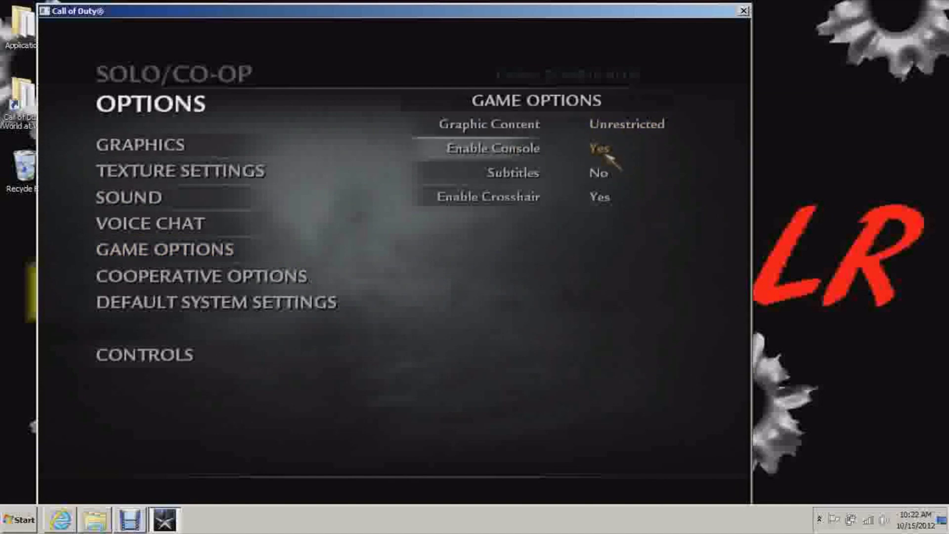
key("Escape")
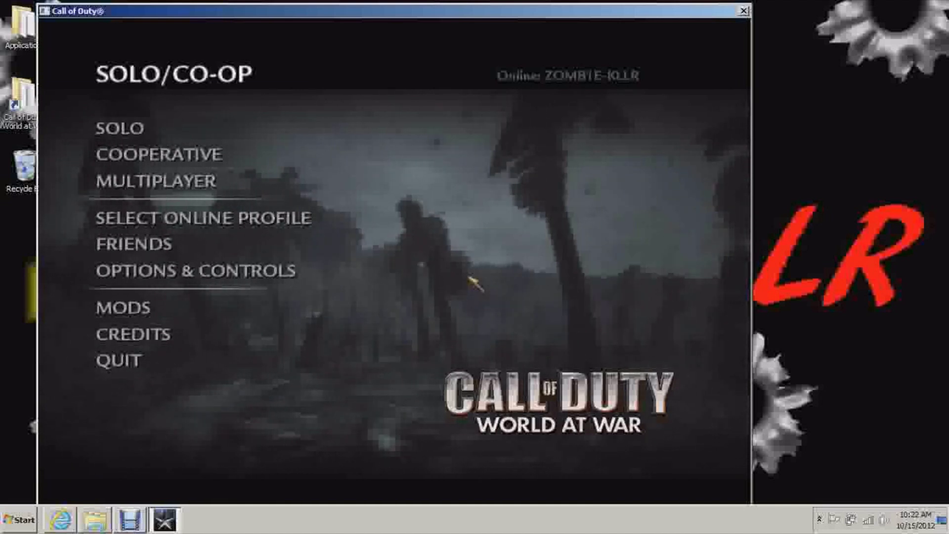
key("grave")
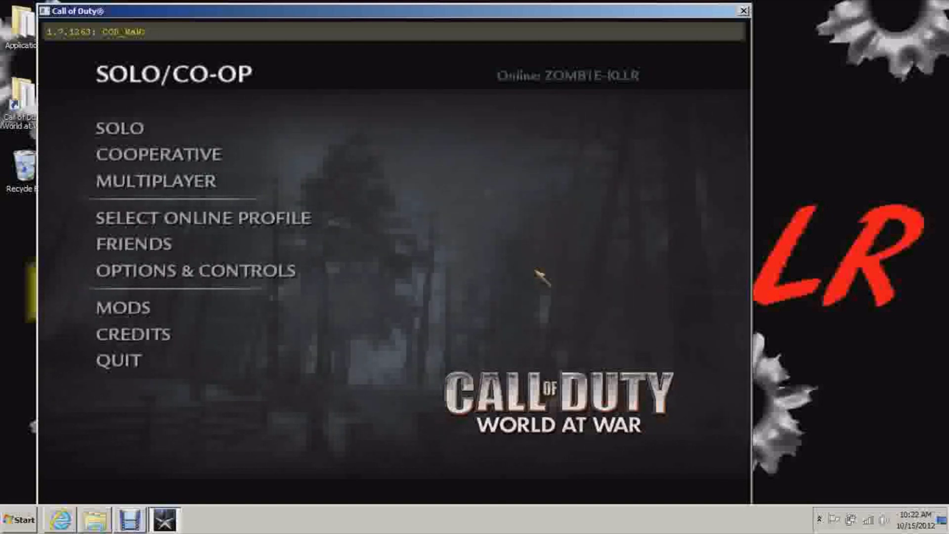
- Run the console command 'map nazi_zombie_Youtube' to load the custom map
type("map")
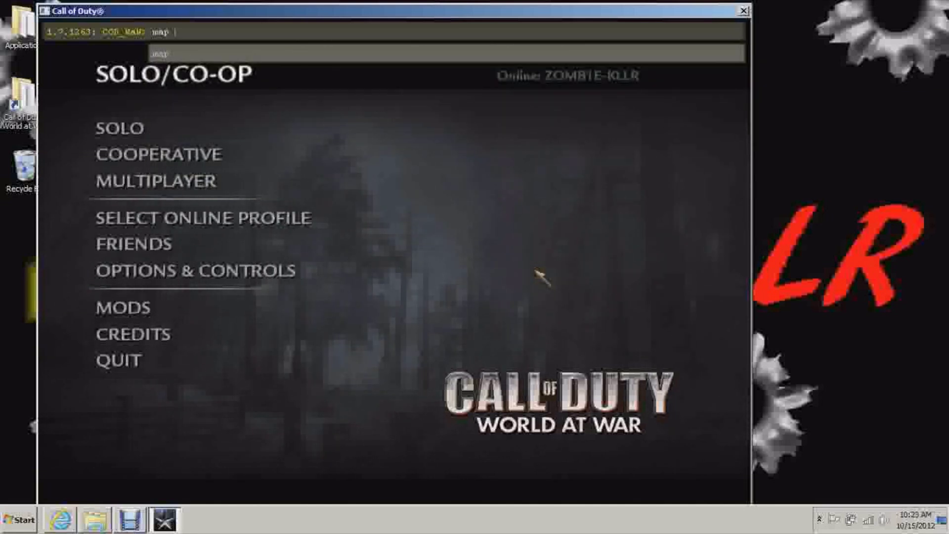
type(" nazi_")
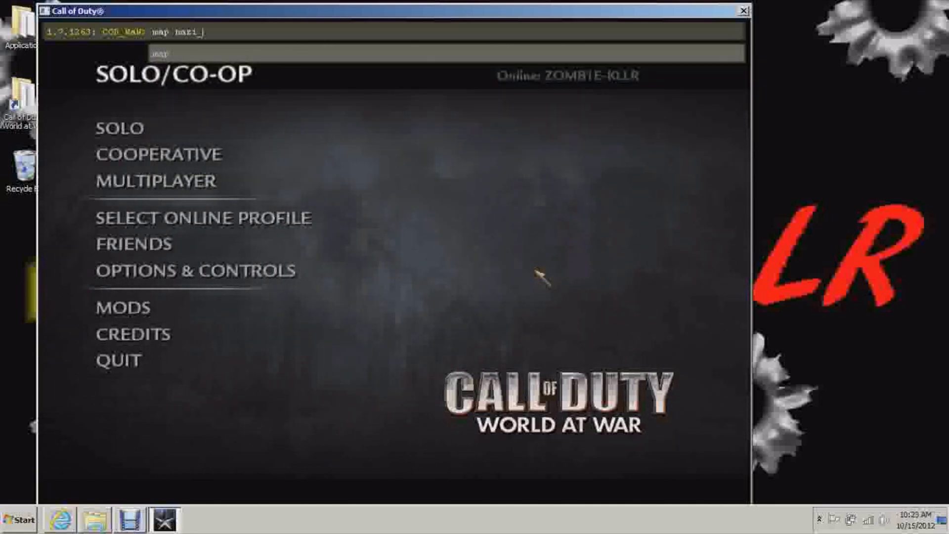
type("zombie")
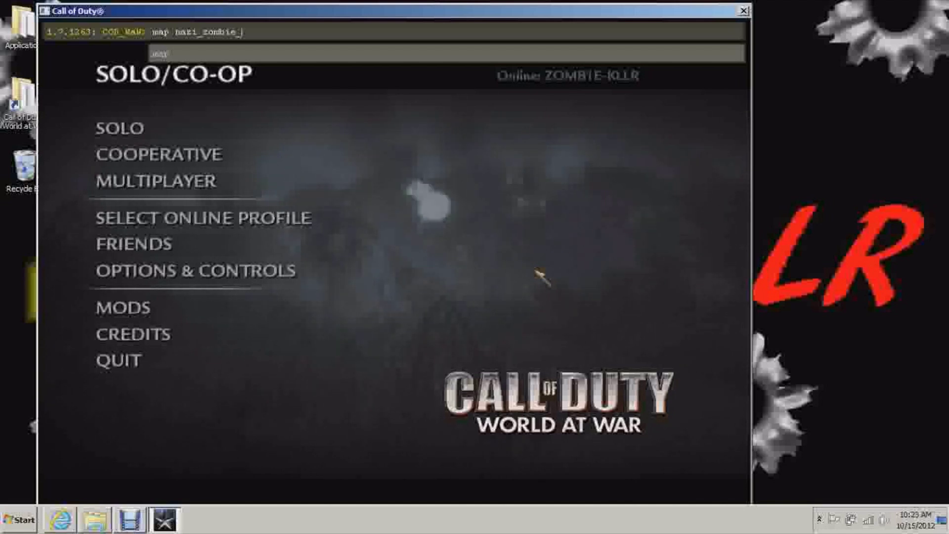
type("_Youtube")
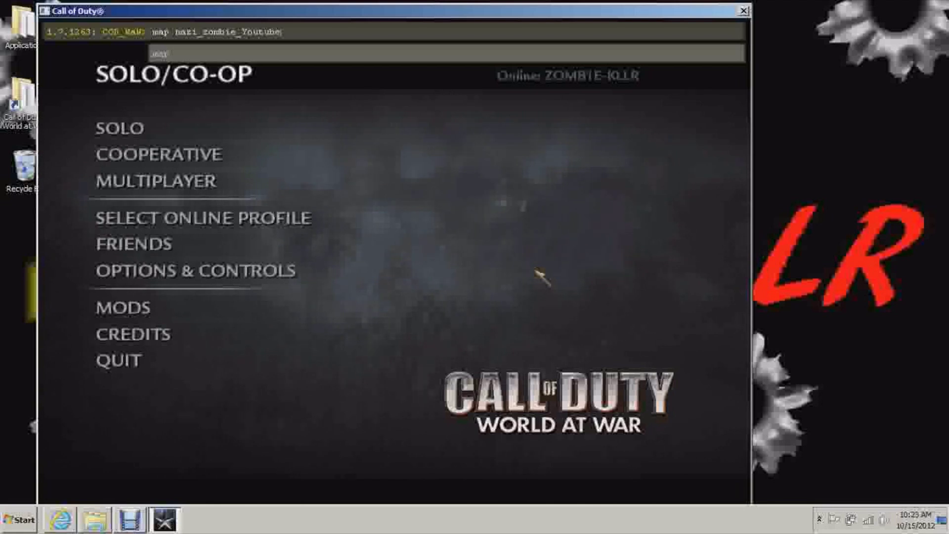
key("Return")
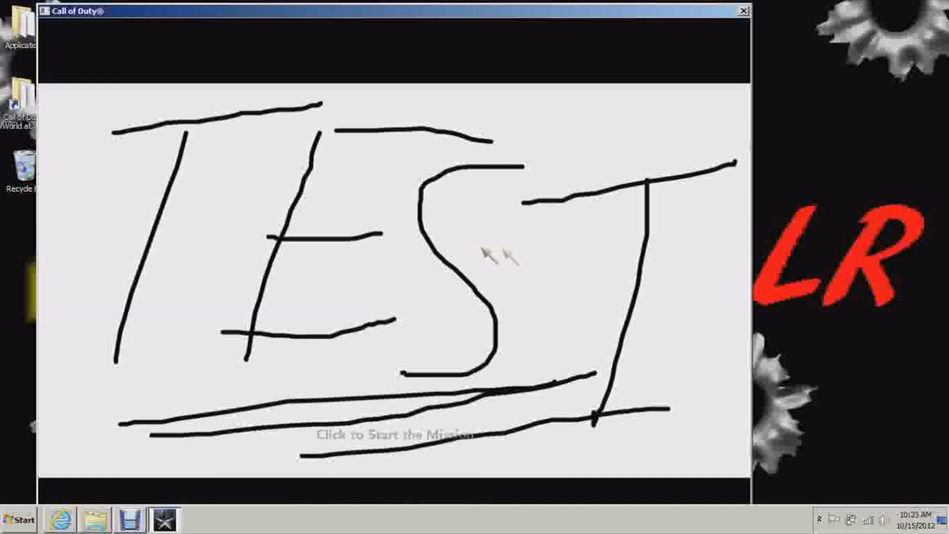
- Start the mission and buy a weapon from the mystery box, leaving 488290 points
left_click(489, 274)
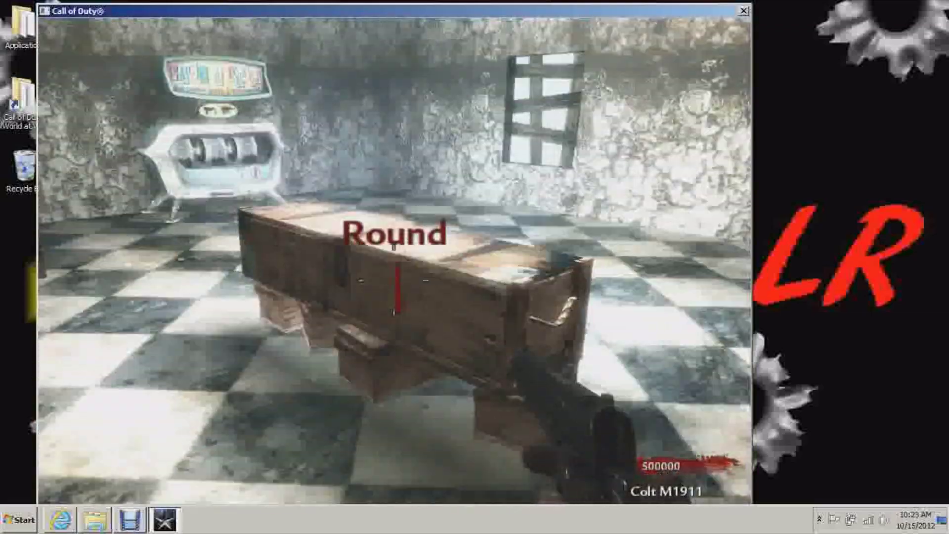
key("w")
key("space")
key("f")
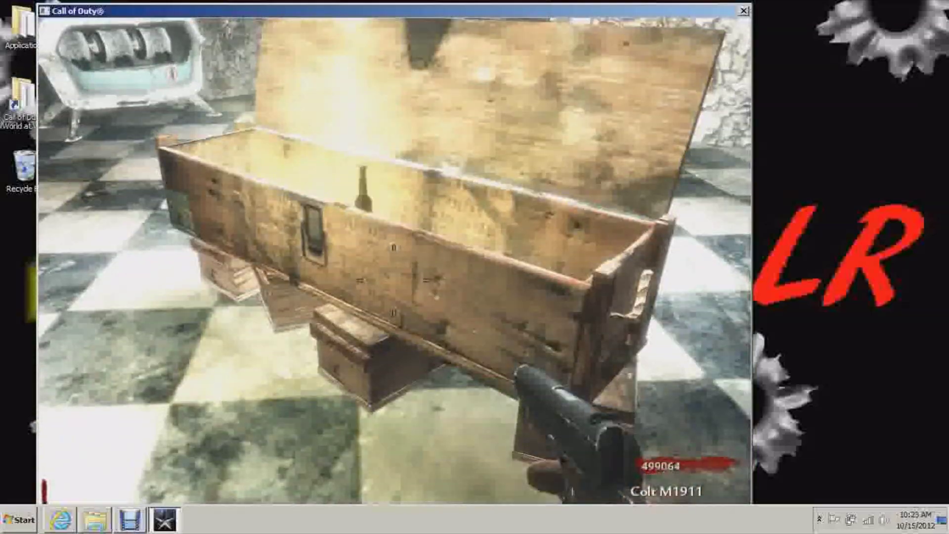
key("s")
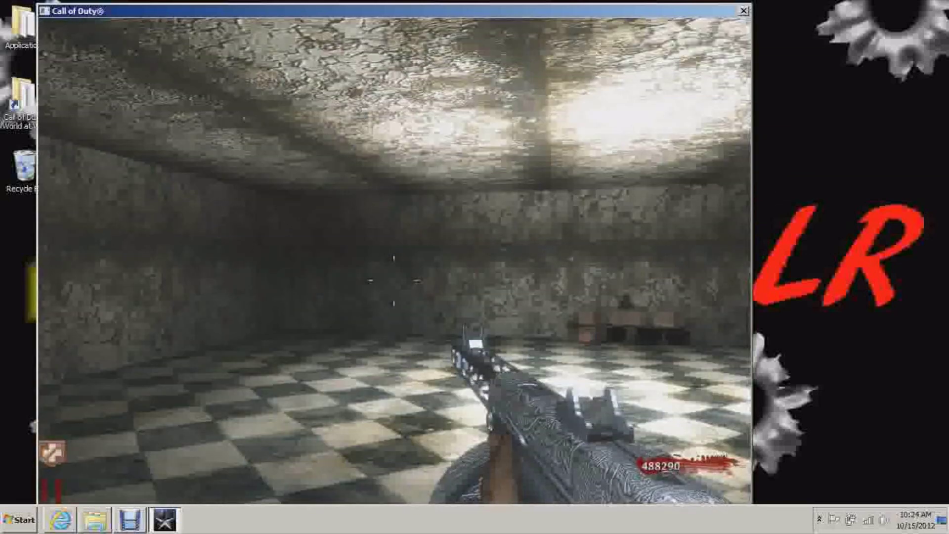
key("w")
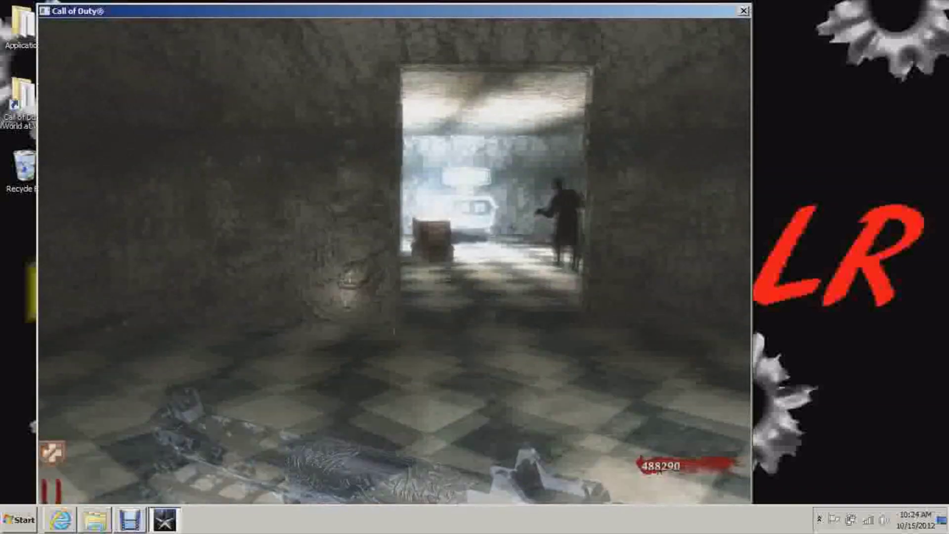
- Aim and shoot the zombies at the doorway with The Reaper, then reload
key("w")
right_click(395, 286)
left_click(395, 285)
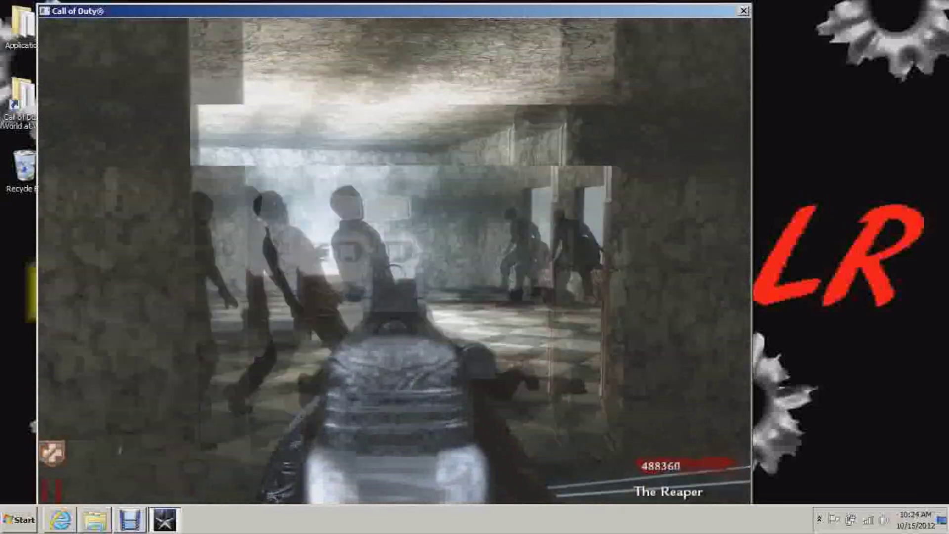
left_click(395, 285)
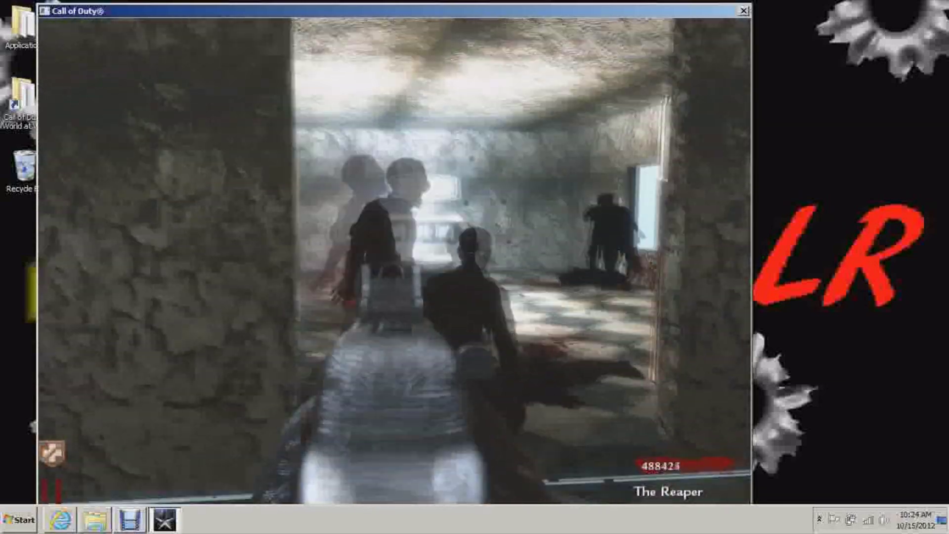
left_click(395, 286)
key("r")
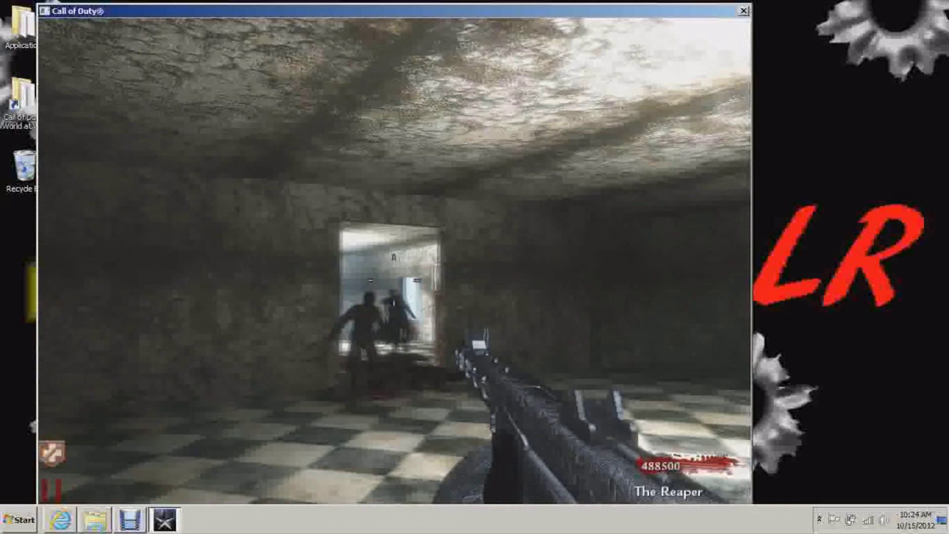
- Keep shooting the doorway zombies, then kill the zombie at the barred window and reload
right_click(394, 285)
left_click(395, 285)
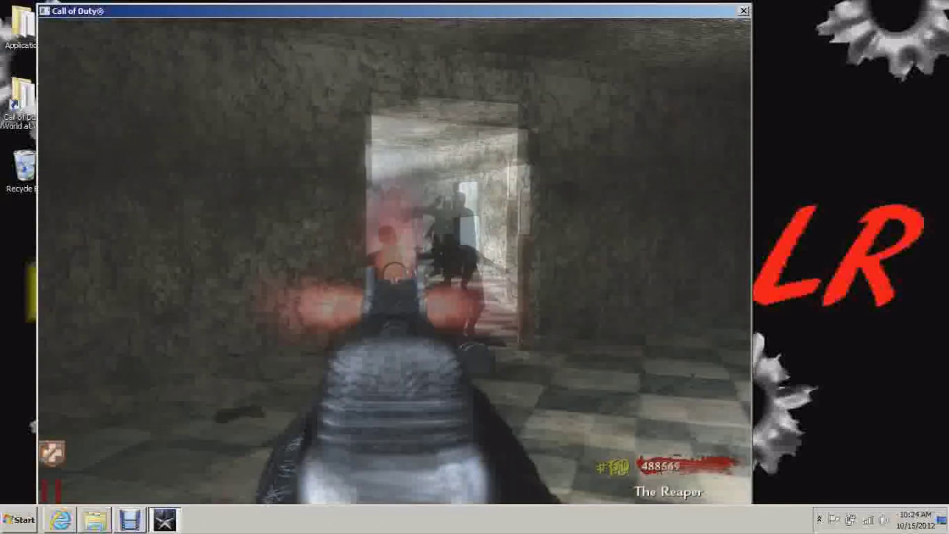
left_click(395, 286)
key("w")
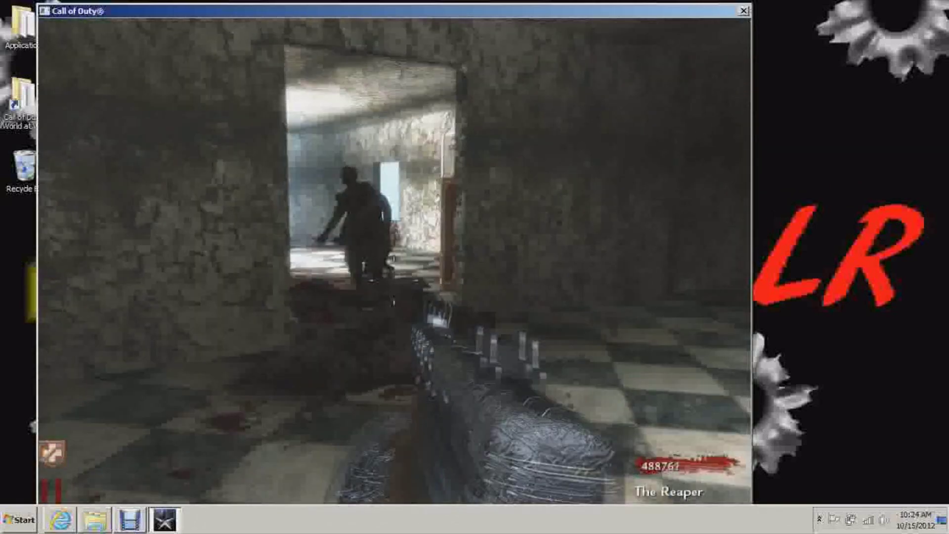
key("r")
key("w")
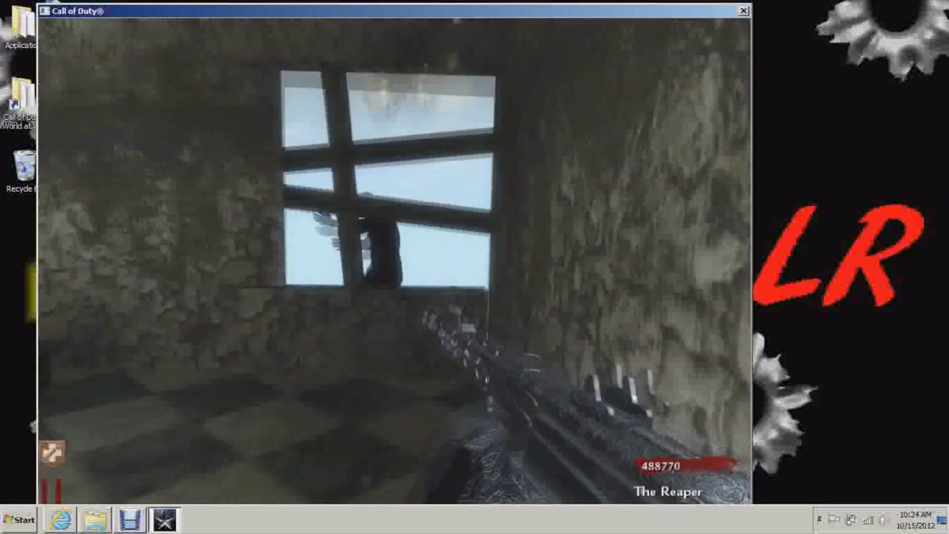
left_click(395, 281)
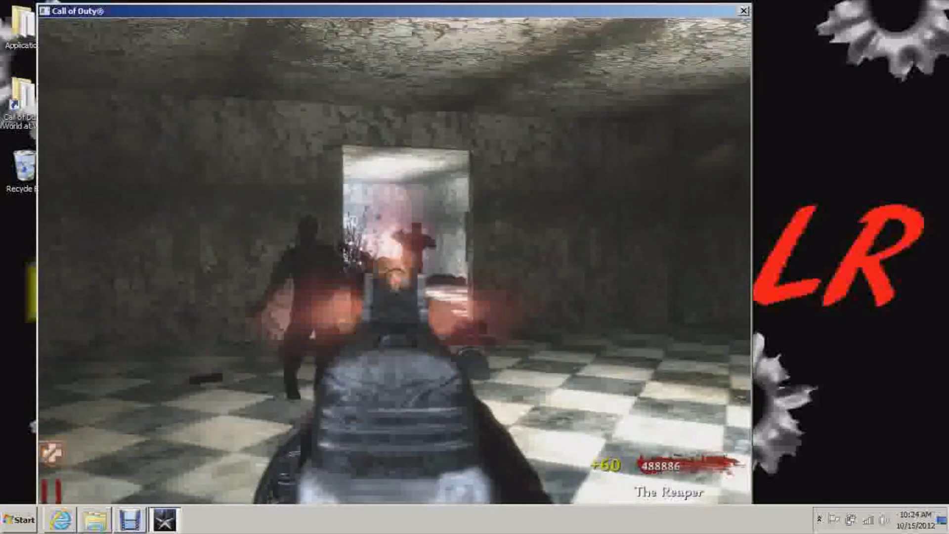
key("r")
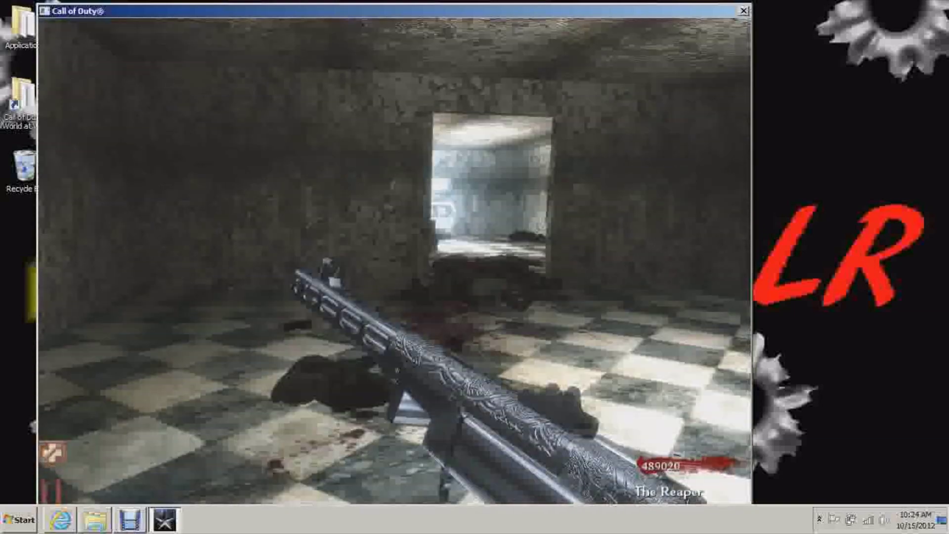
- Run to the mystery box and buy a random weapon for 950 points
key("w")
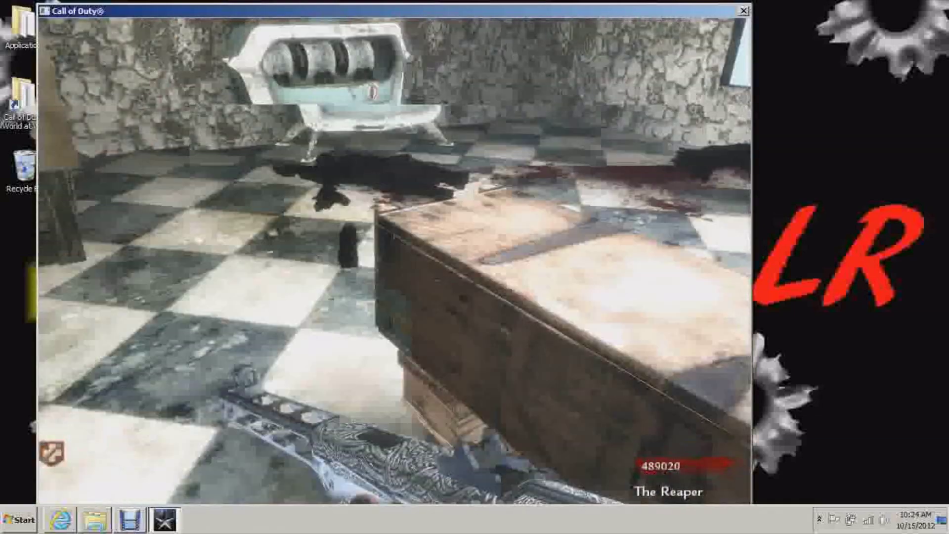
key("f")
key("s")
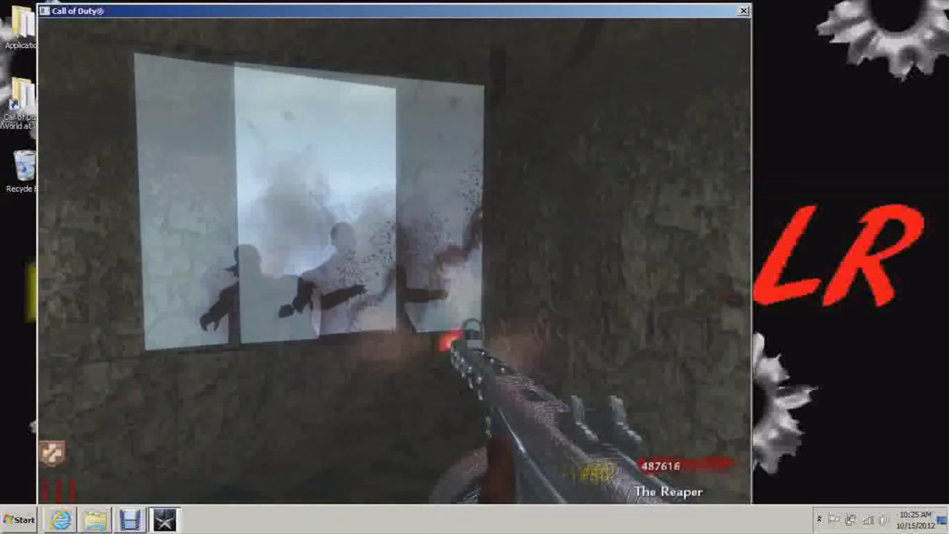
- Repair the window barrier and throw a monkey bomb to distract the horde
key("f")
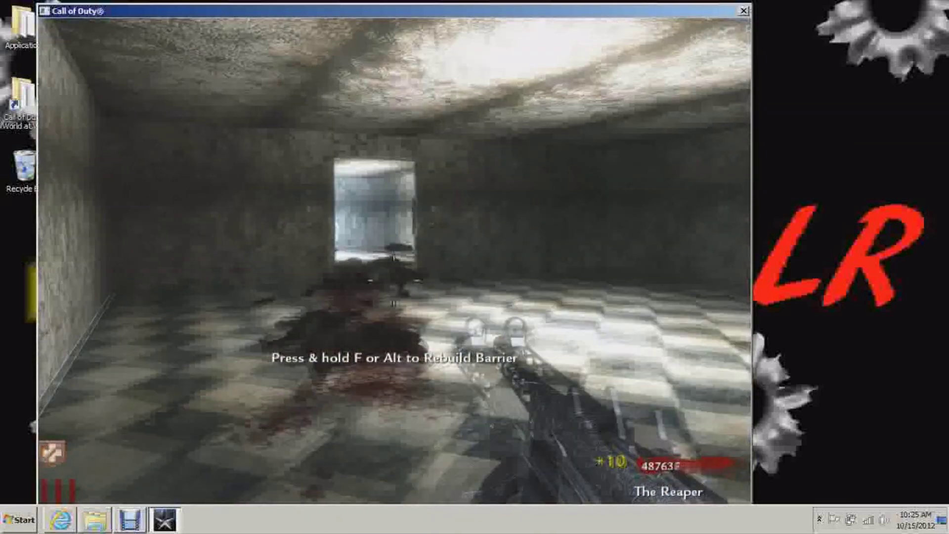
key("w")
key("w")
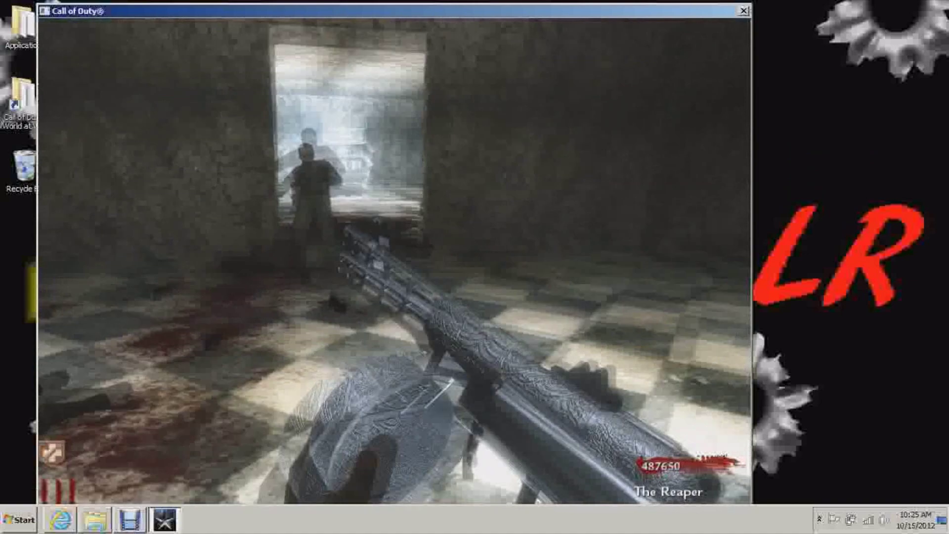
key("4")
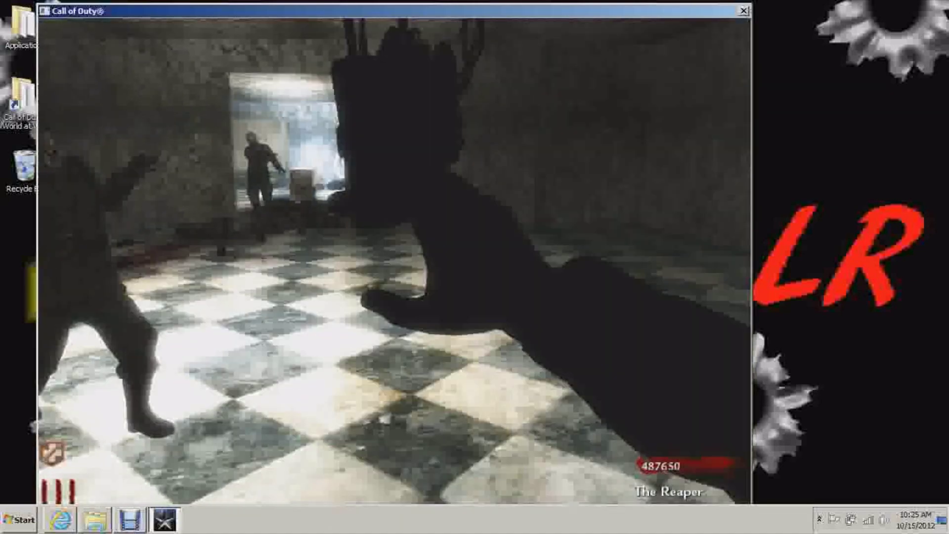
key("w")
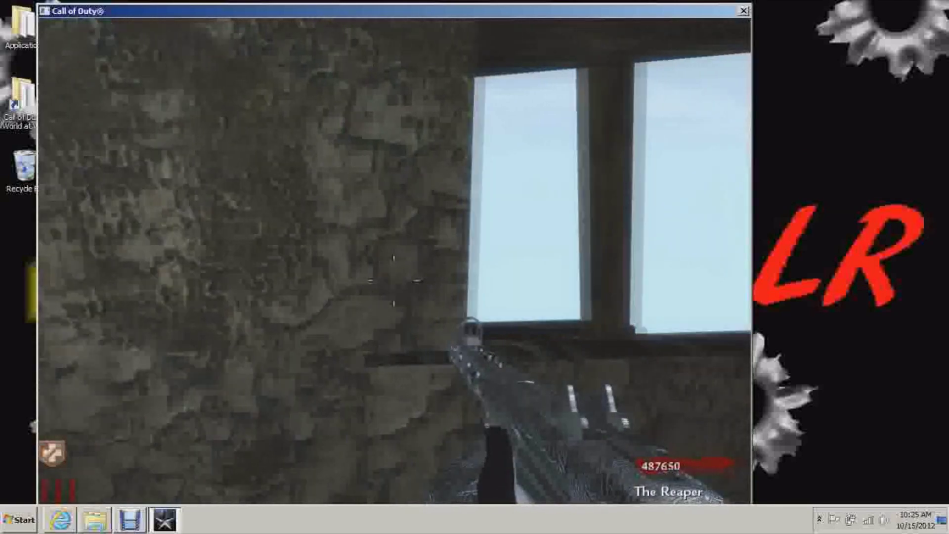
key("w")
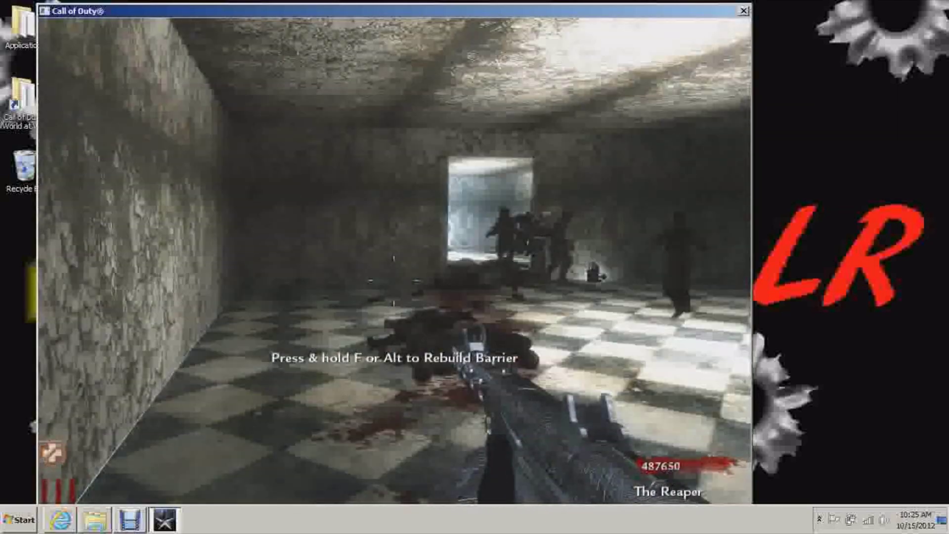
- Gun down the zombies in the room and doorway, then run back to the window barrier
left_click(394, 281)
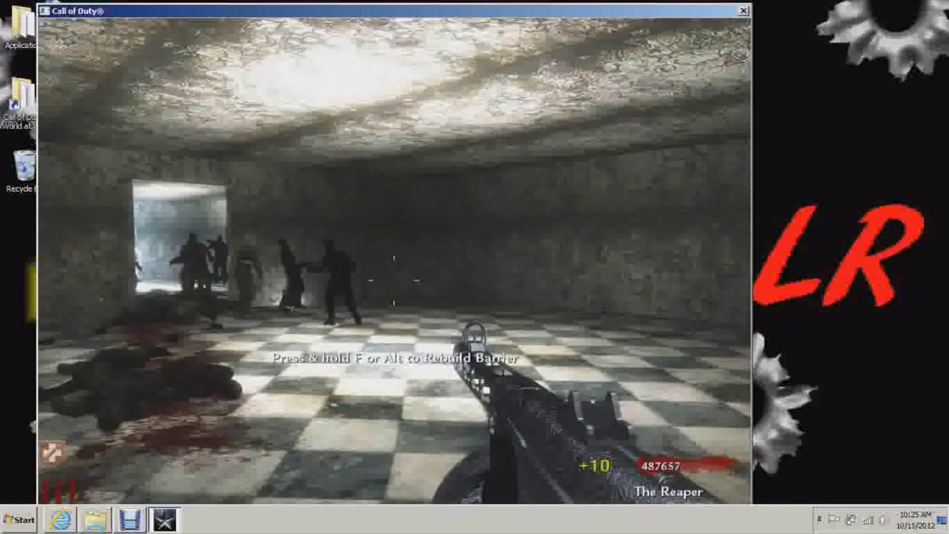
key("w")
left_click(394, 281)
right_click(394, 281)
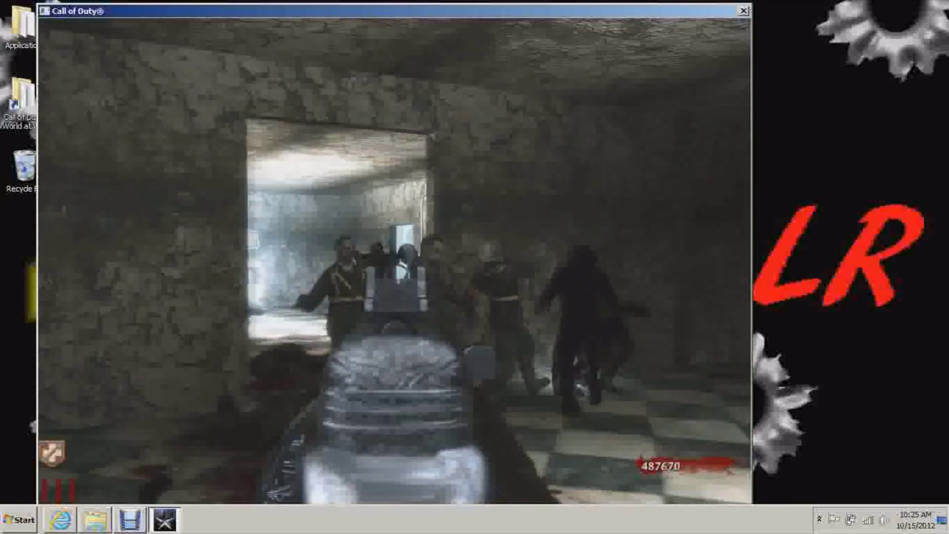
left_click(394, 281)
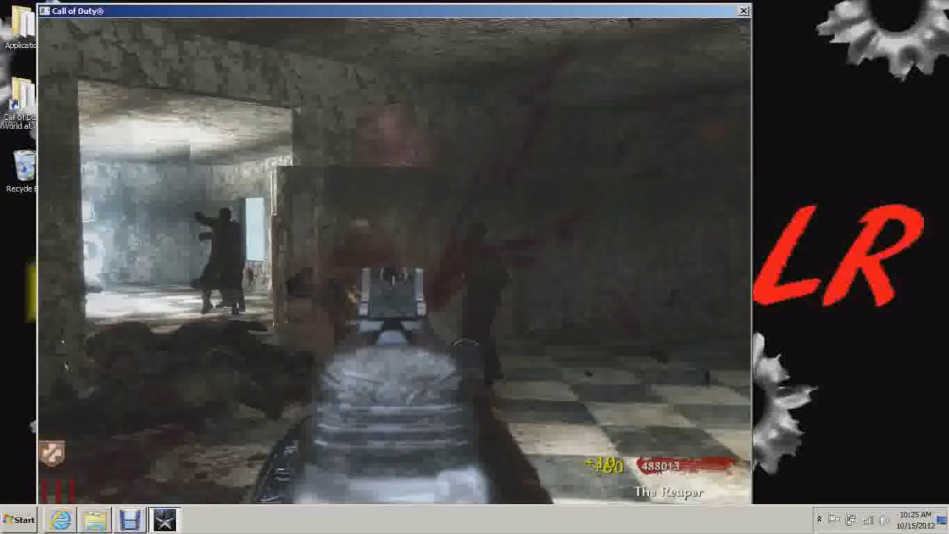
left_click(394, 281)
right_click(395, 281)
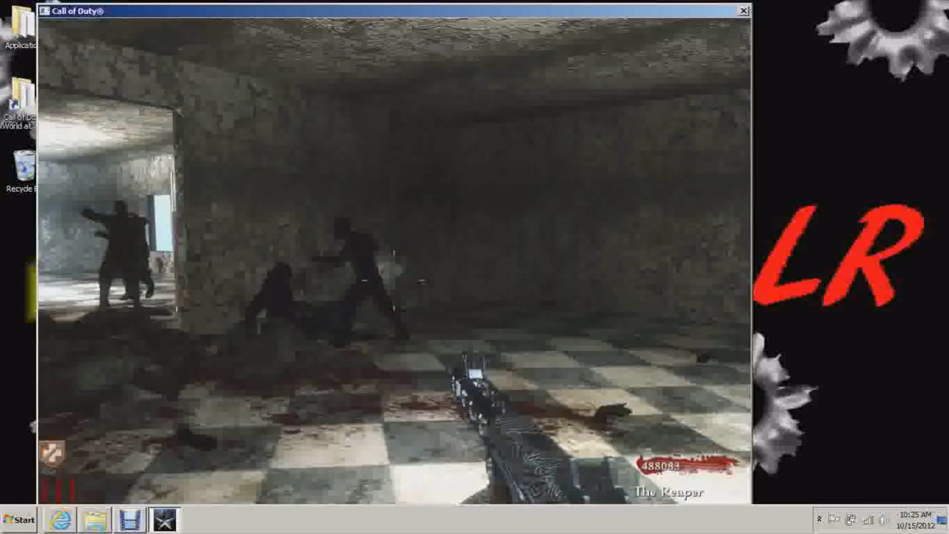
left_click(394, 281)
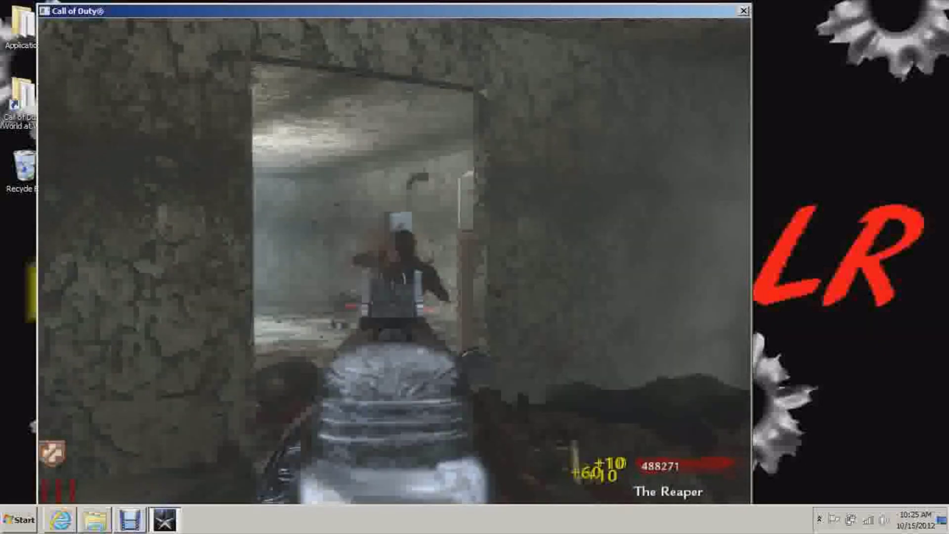
key("w")
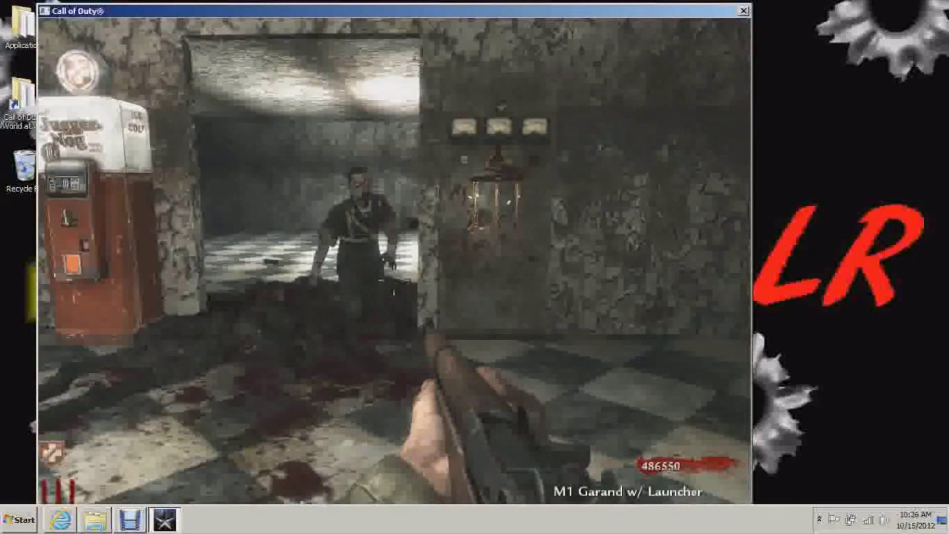
- Back away from the zombie and walk back up to the mystery box
key("s")
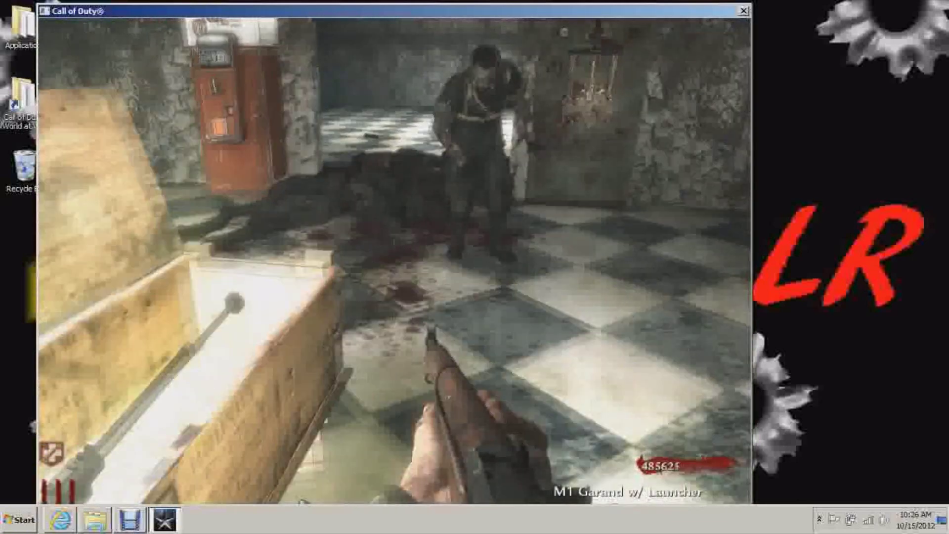
key("s")
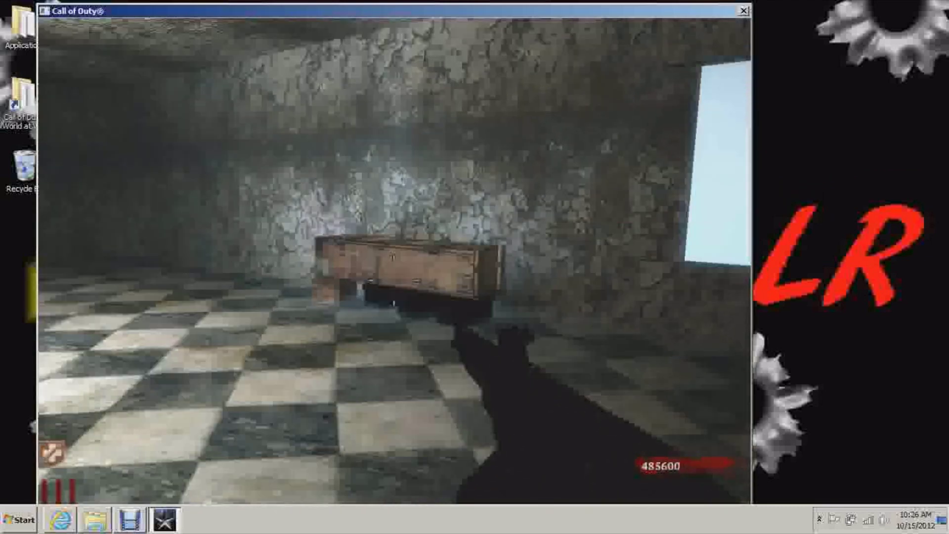
key("w")
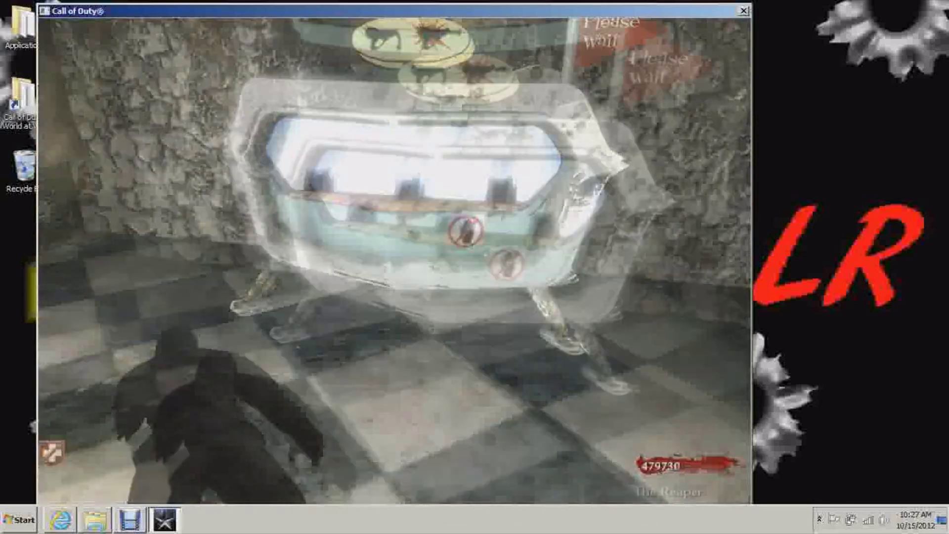
- Take the upgraded Afterburner from the Pack-a-Punch machine
key("f")
key("w")
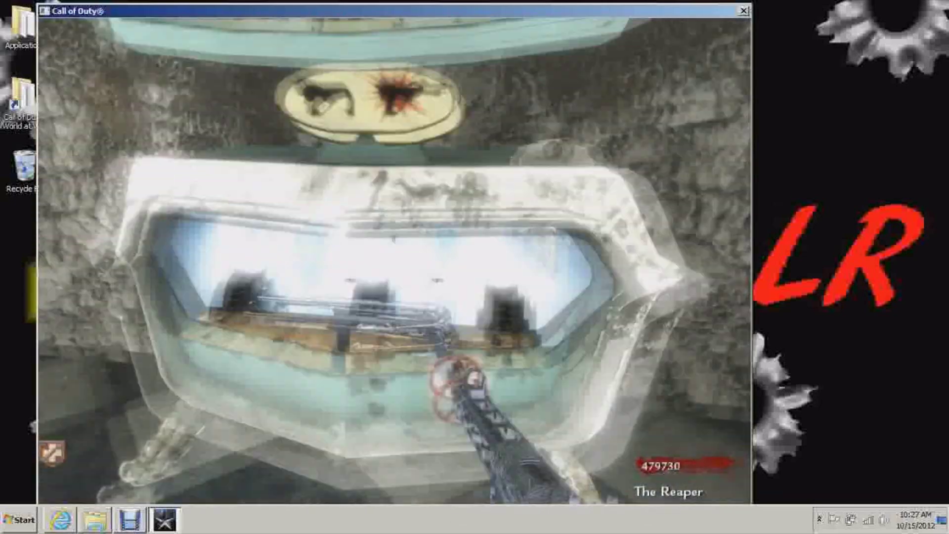
key("1")
- Burn the zombie climbing through the window with The Afterburner, reload, and pause the game
key("w")
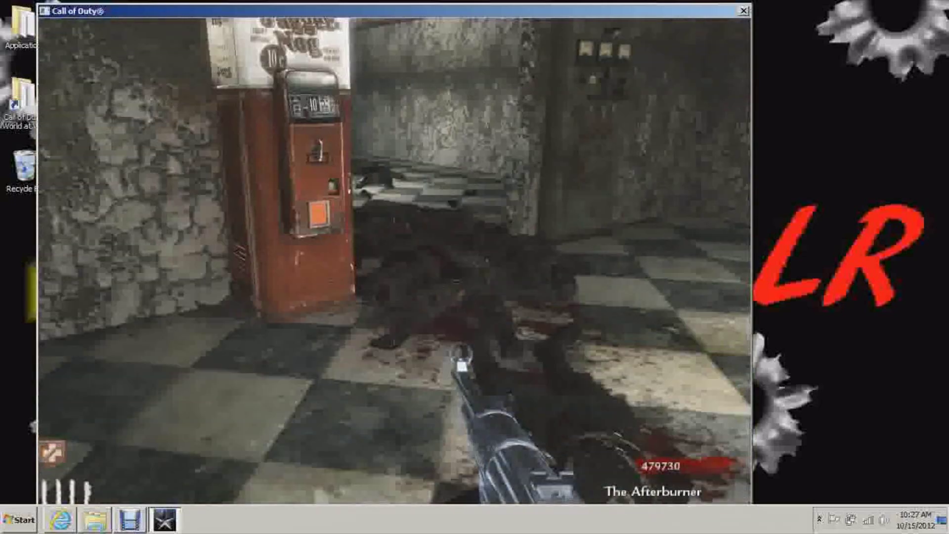
key("w")
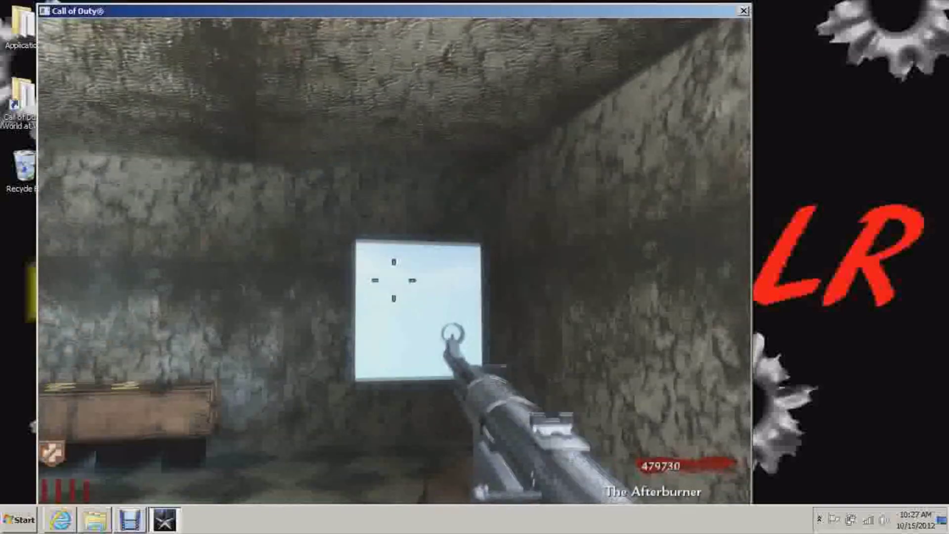
key("w")
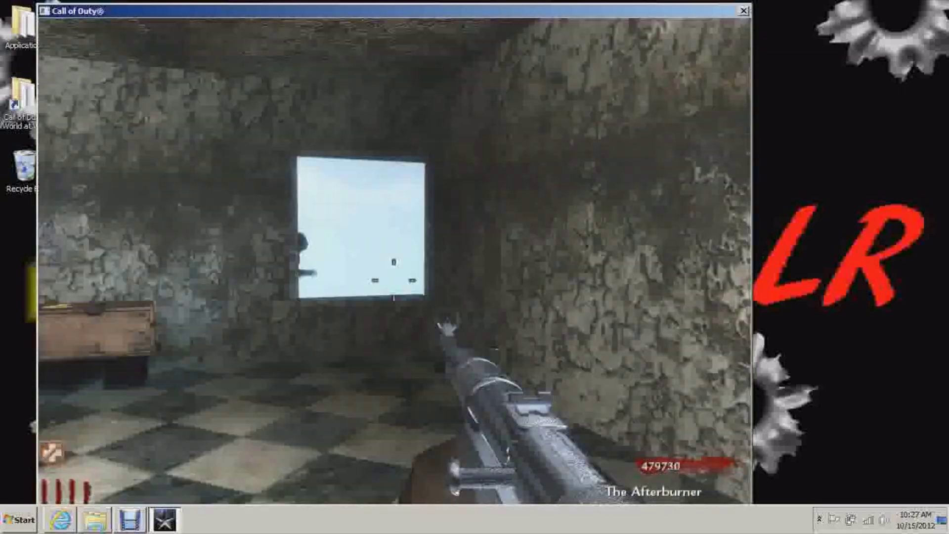
left_click(394, 281)
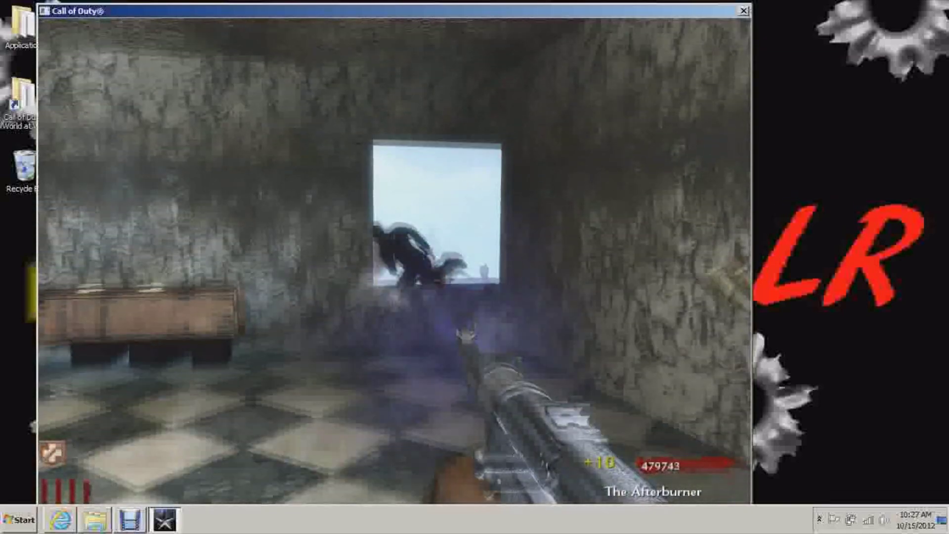
key("r")
key("w")
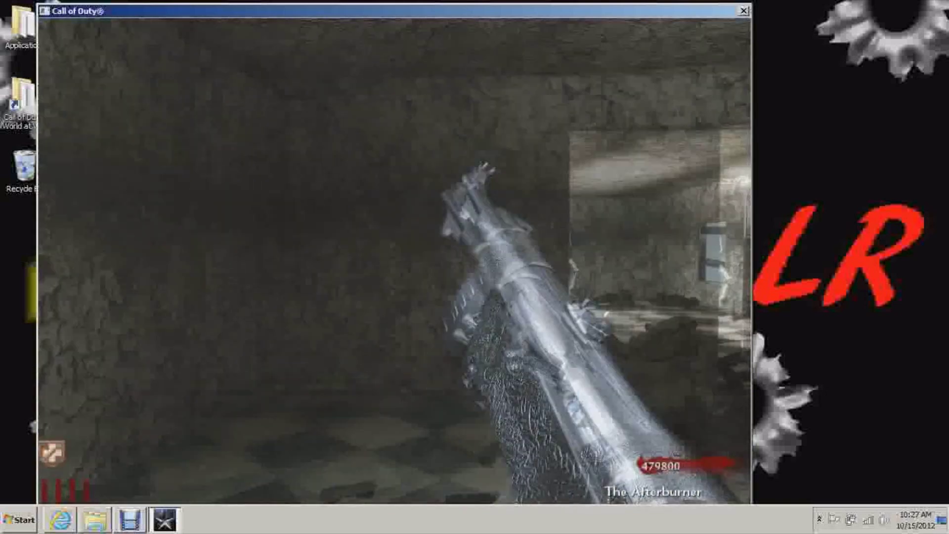
key("Escape")
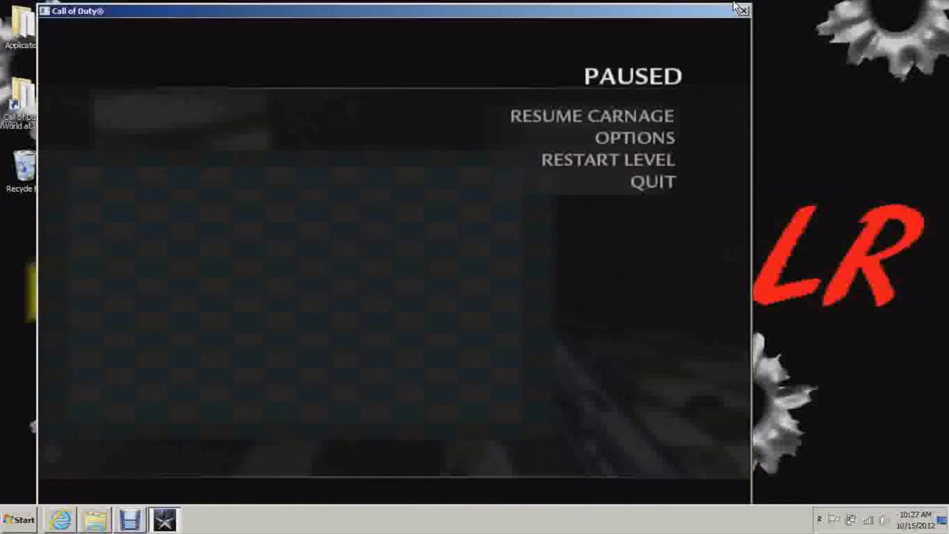
- Close the Call of Duty window with its title-bar X to return to the desktop
left_click(743, 11)
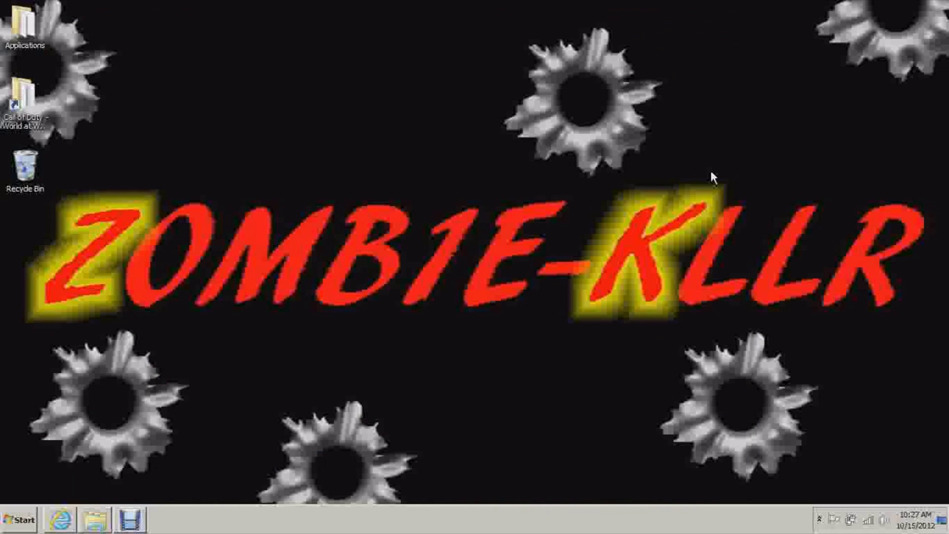